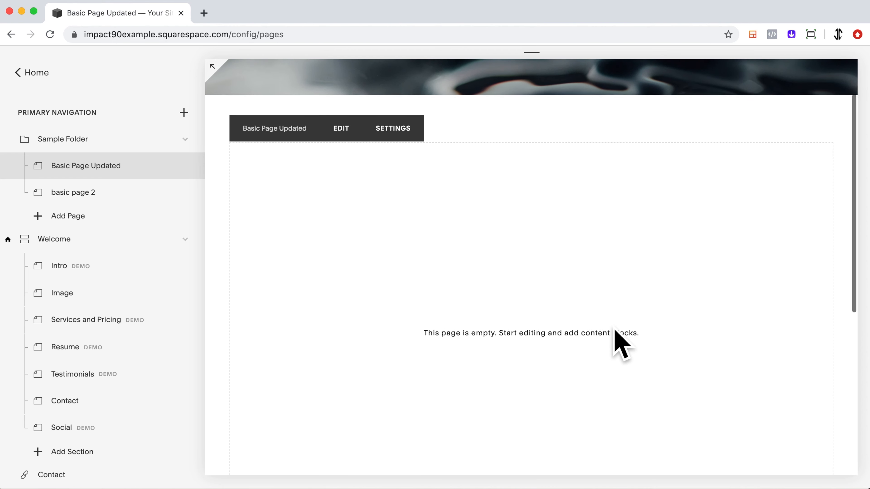
scroll(337, 260, "up", 3)
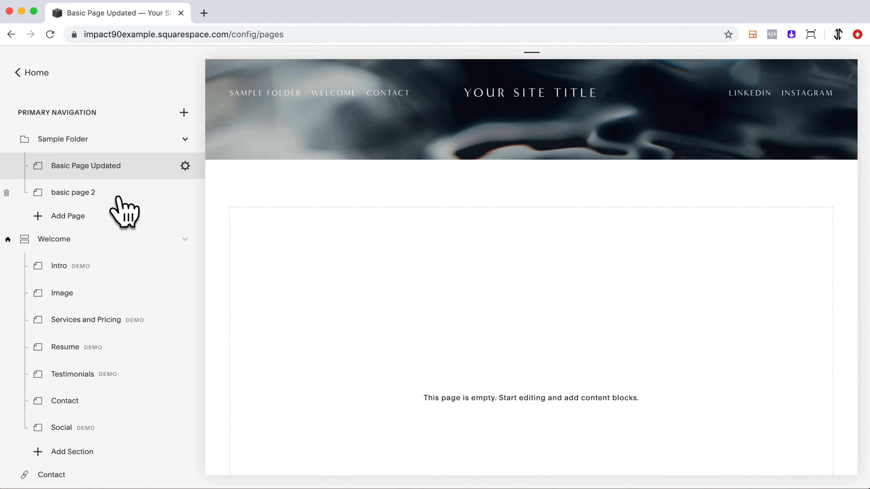
Open the settings of the Basic Page Updated page and close them again
left_click(186, 167)
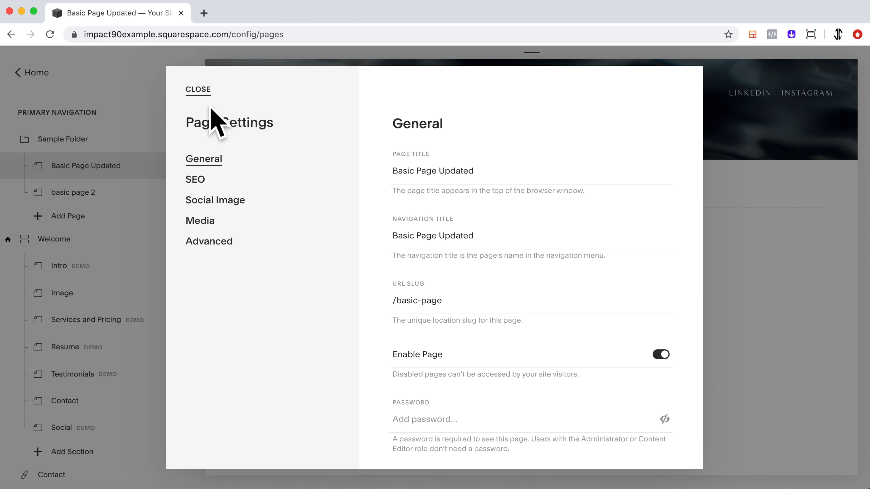
left_click(206, 94)
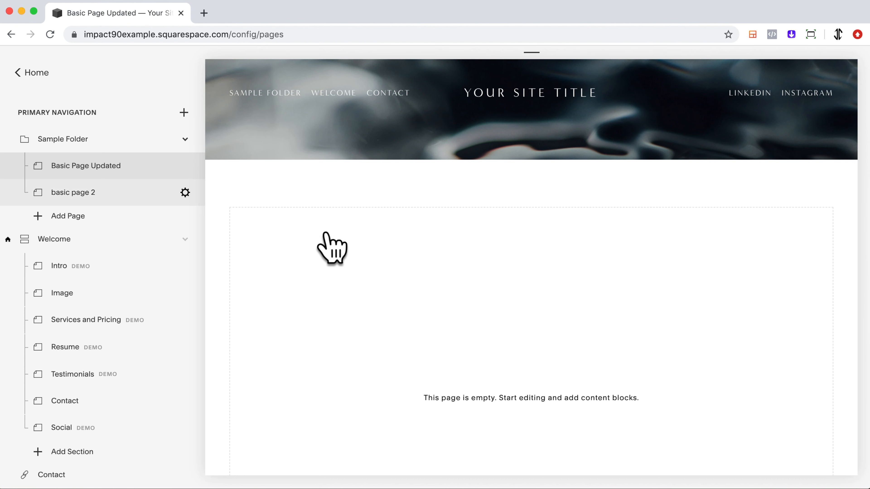
Enter edit mode on Basic Page Updated and add a text block reading 'Title Of Page'
scroll(447, 294, "down", 2)
scroll(446, 294, "up", 1)
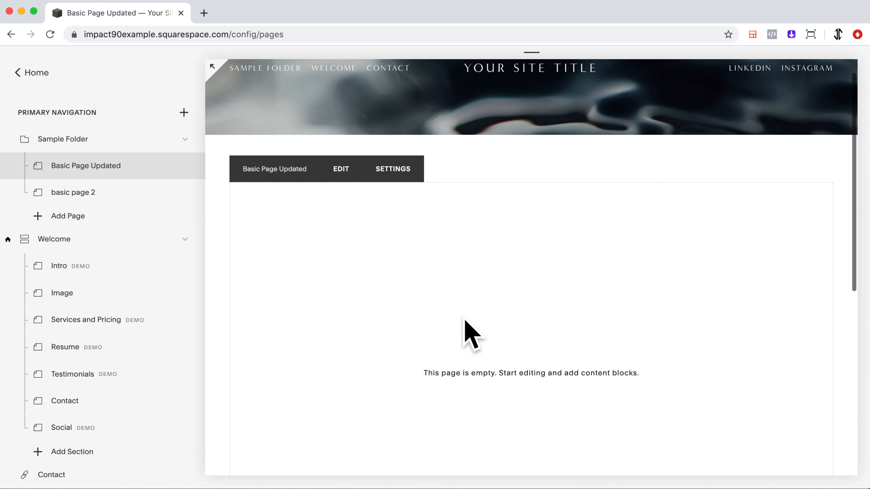
scroll(473, 336, "up", 1)
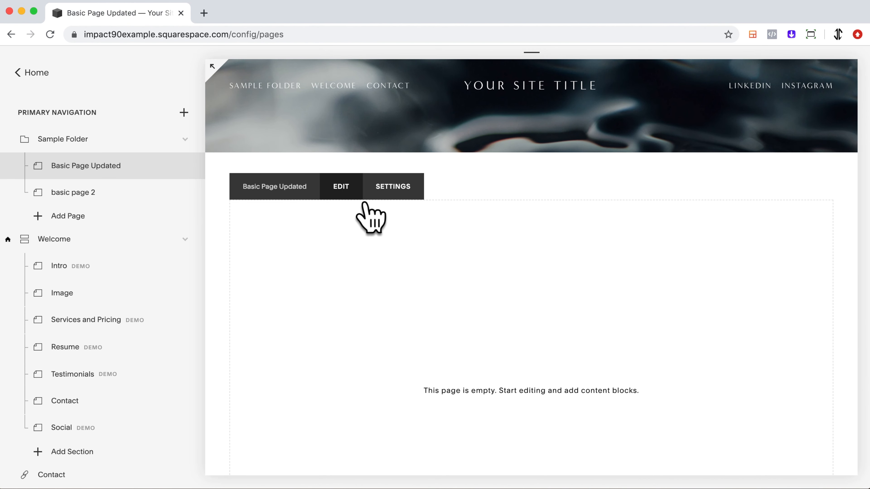
left_click(359, 197)
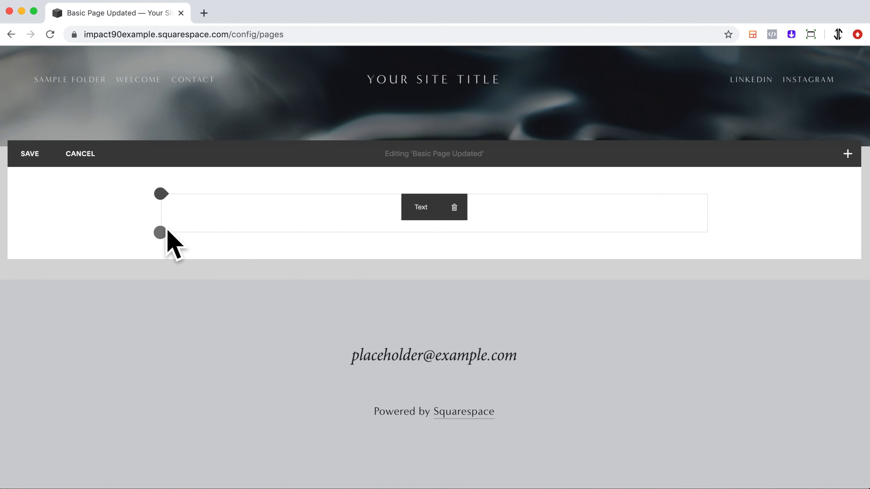
left_click(359, 230)
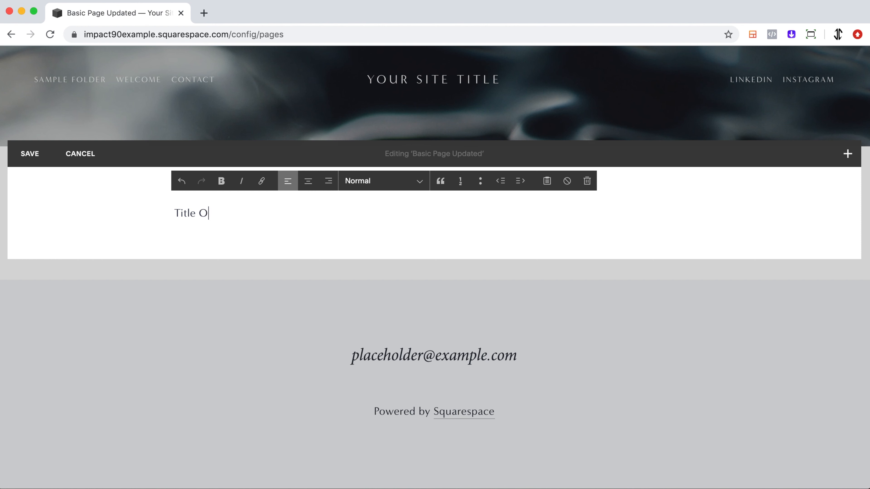
Select 'Title Of Page', try Heading 1 and Heading 2, settle on Heading 3, and save the page
left_click_drag(270, 226, 175, 225)
left_click(422, 183)
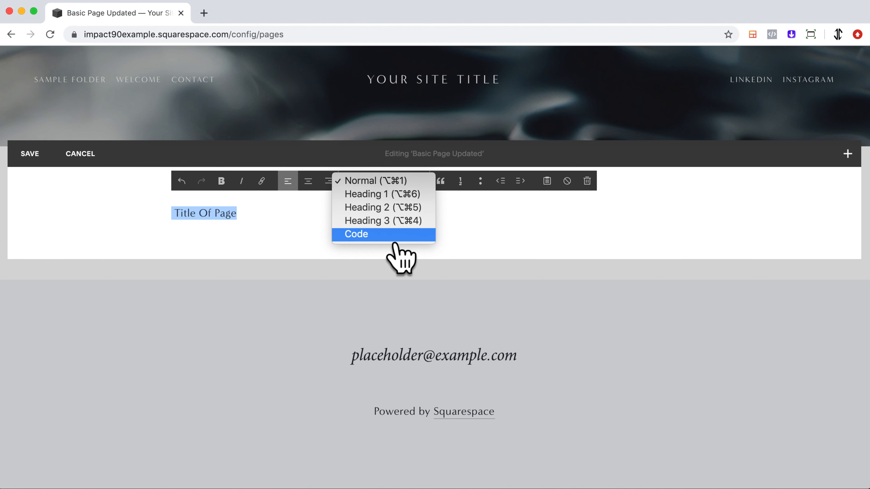
left_click(385, 194)
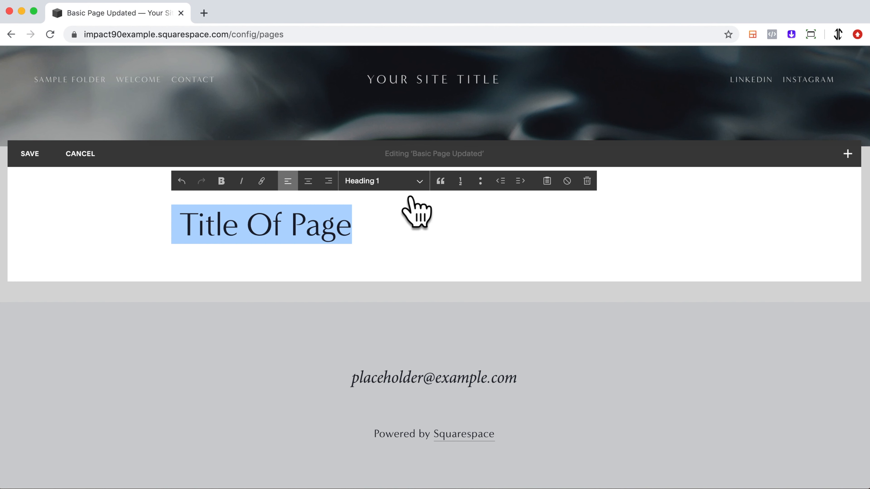
left_click(411, 185)
left_click(411, 209)
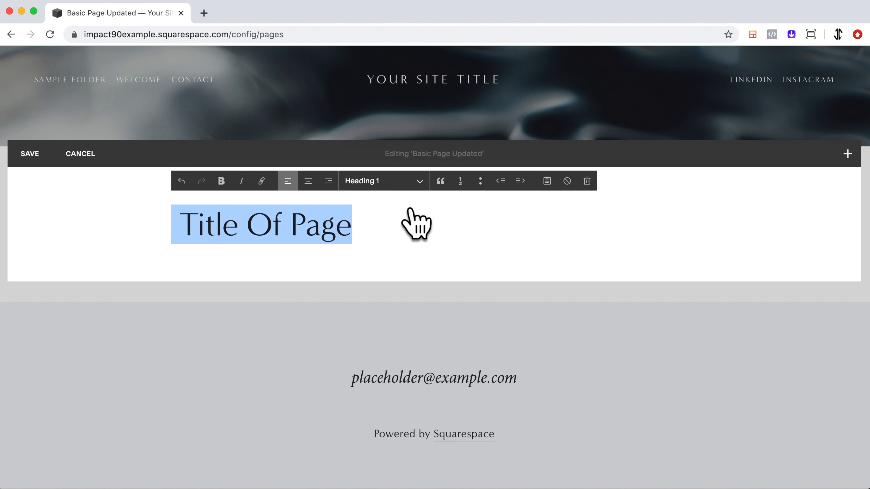
left_click(409, 196)
left_click(407, 194)
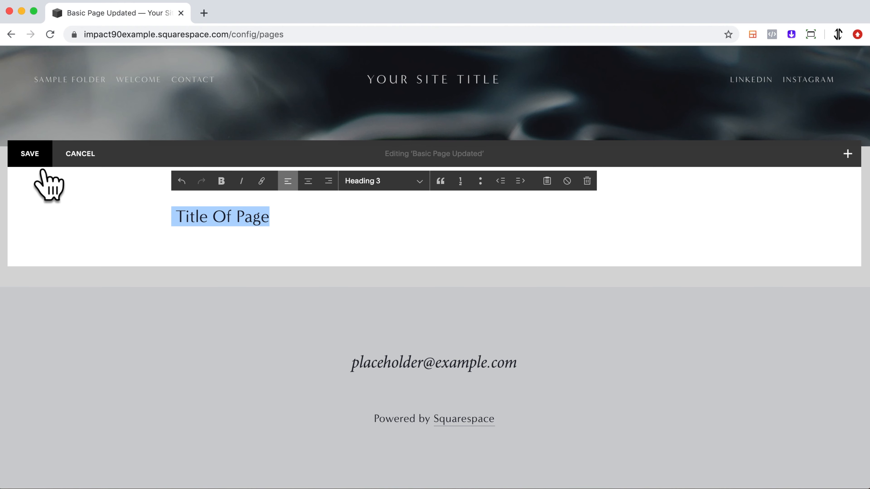
left_click(34, 161)
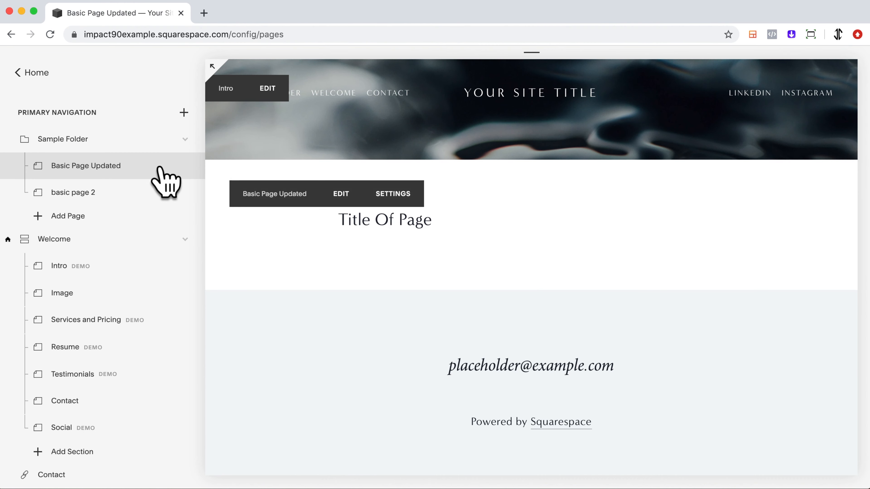
Open the Design section and return to the Pages list
left_click(56, 80)
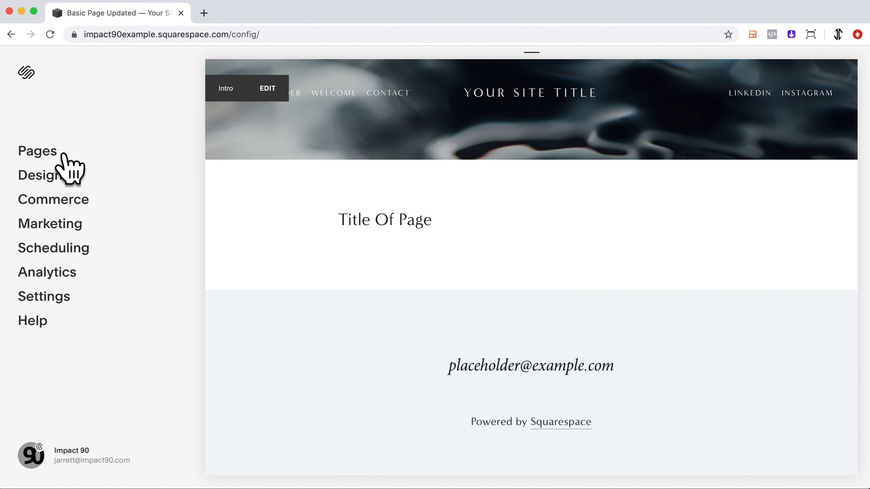
left_click(70, 189)
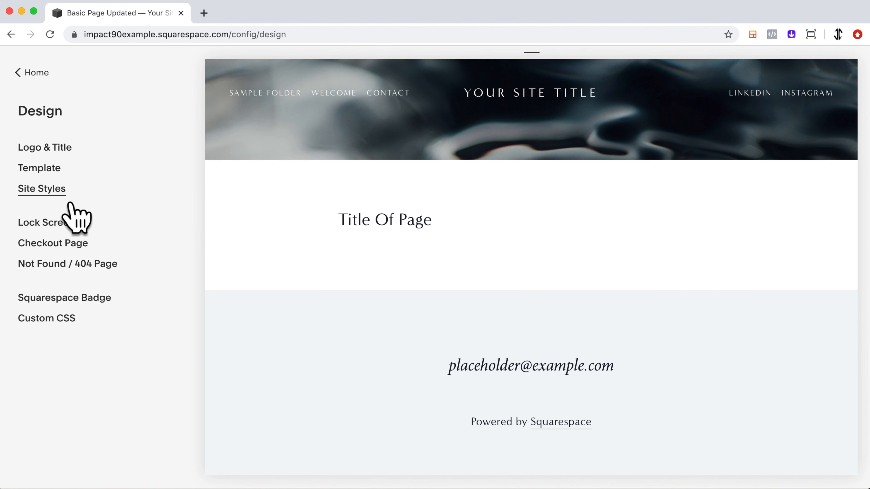
left_click(36, 73)
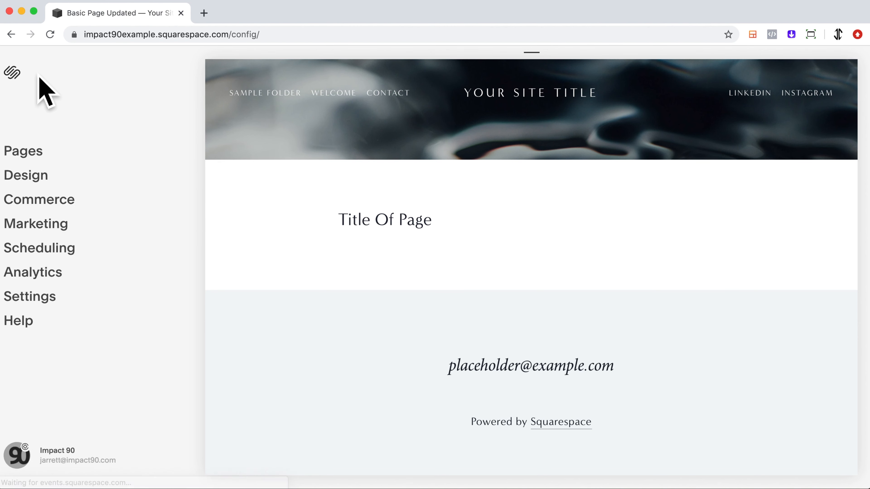
left_click(53, 159)
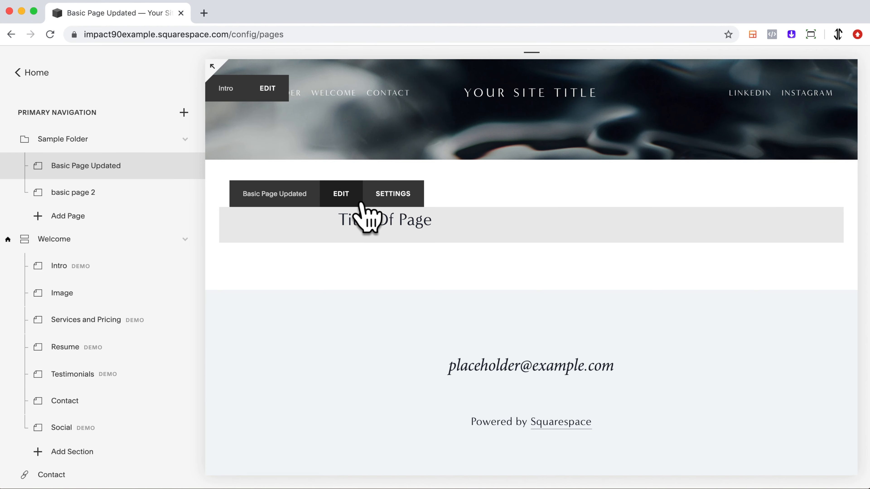
Reopen the page editor and make the title centered, bold Heading 1
left_click(350, 194)
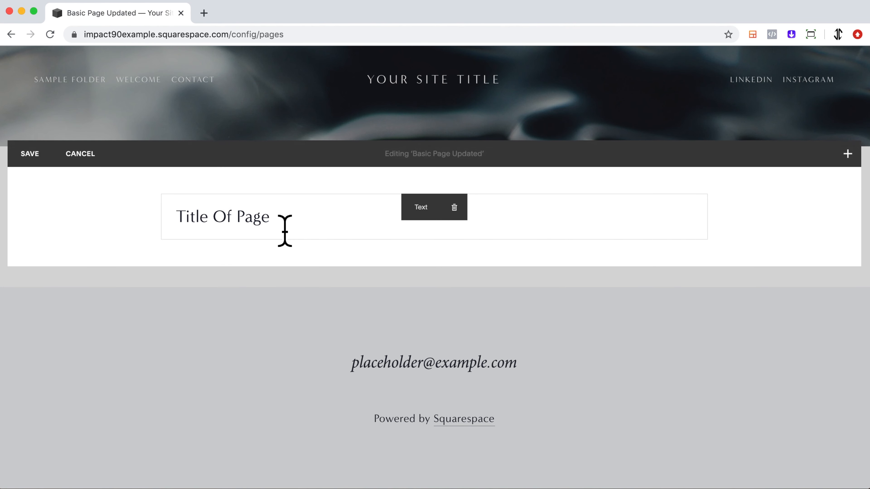
left_click_drag(285, 231, 185, 227)
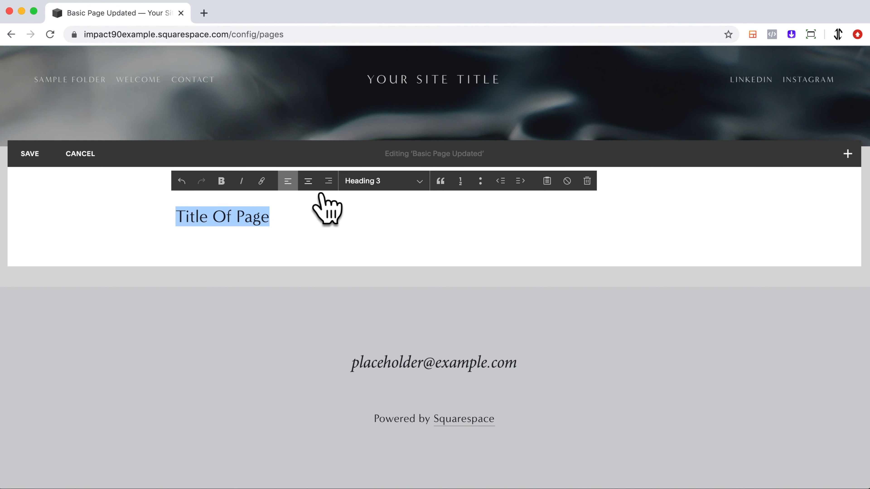
left_click(309, 182)
left_click(397, 182)
left_click(397, 155)
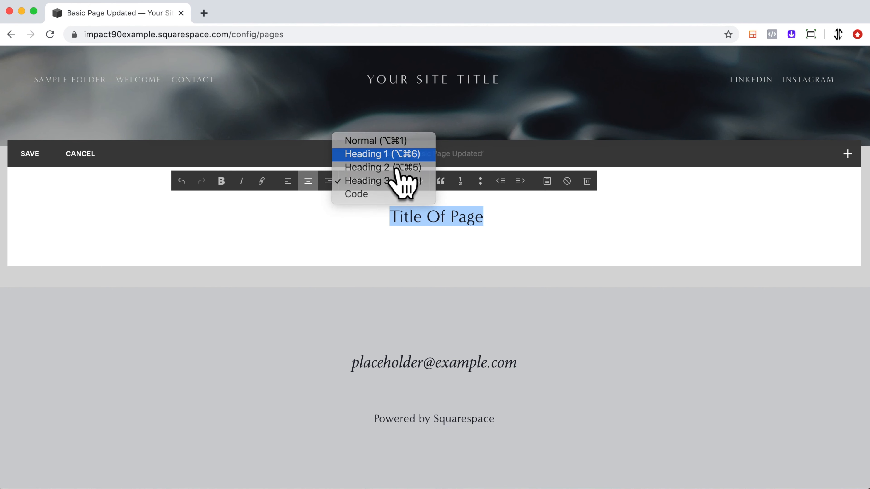
left_click(229, 189)
left_click(557, 240)
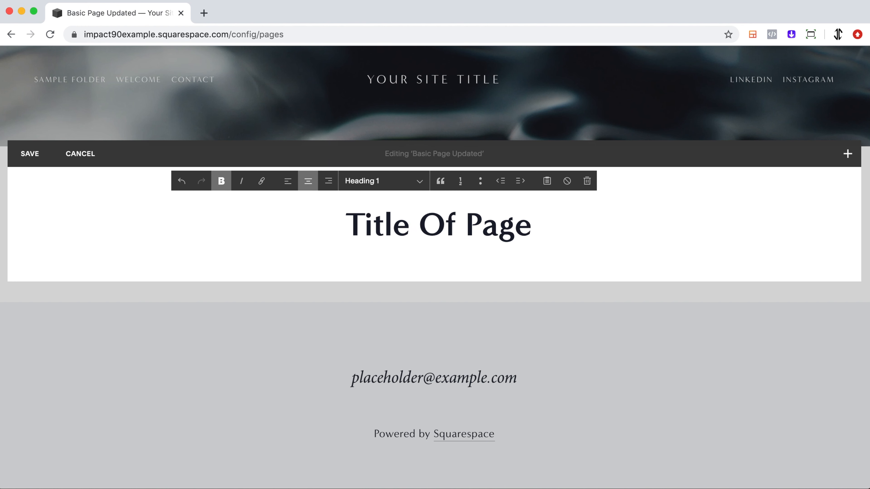
Add a new Heading 2 line reading 'Subsection using heading 2'
key("Return")
left_click(394, 181)
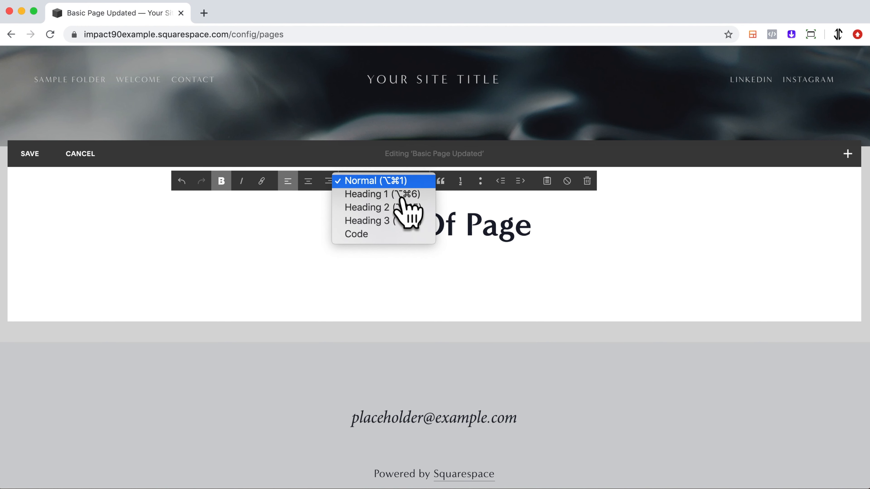
left_click(402, 208)
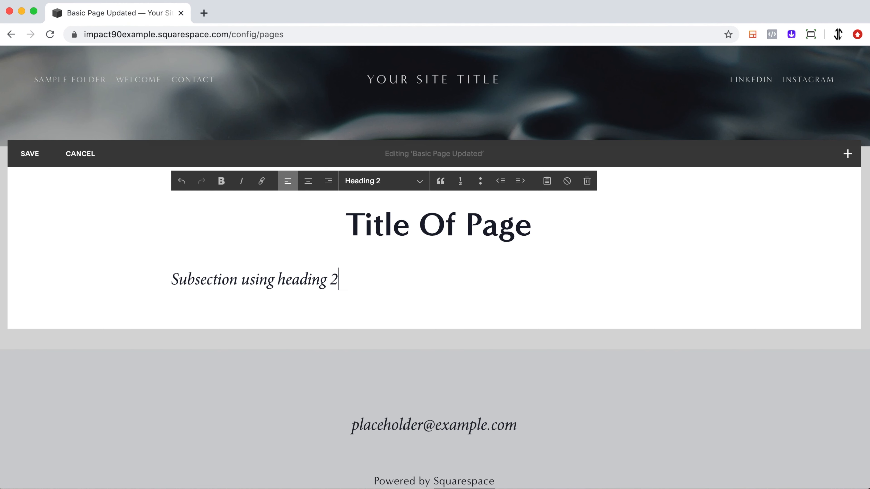
Copy the subsection text and paste it twice so the line repeats three times
left_click_drag(380, 295, 165, 293)
key("super+c")
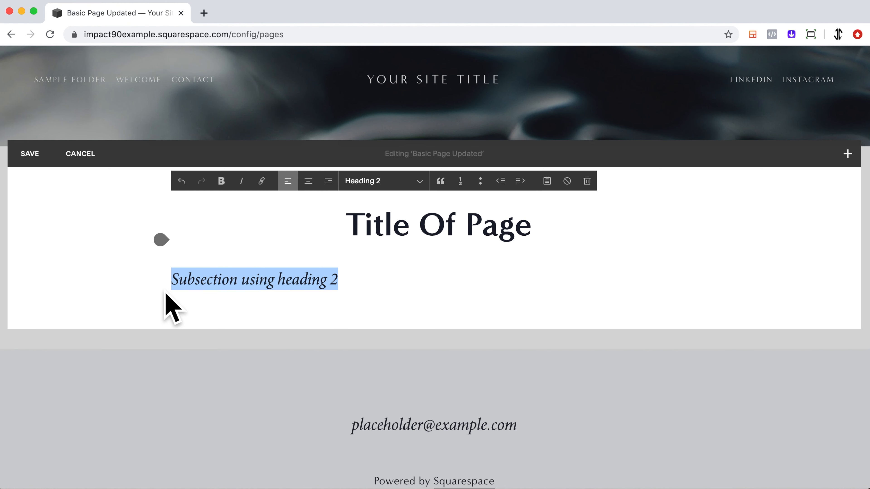
left_click(360, 289)
key("super+v")
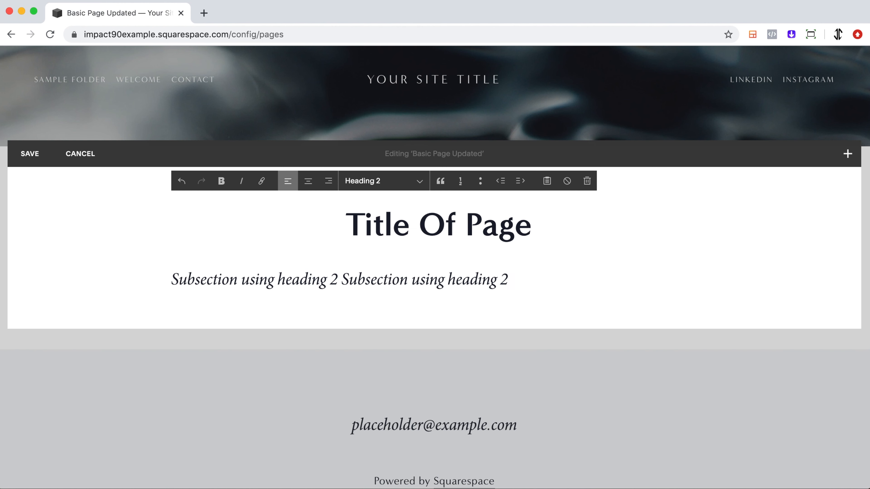
key("super+v")
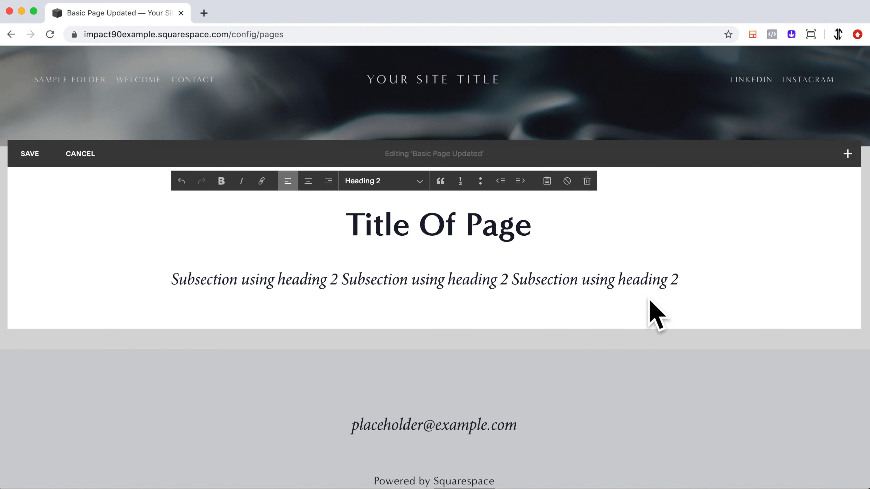
Select the subsection line and center it
left_click_drag(686, 291, 346, 274)
left_click(308, 181)
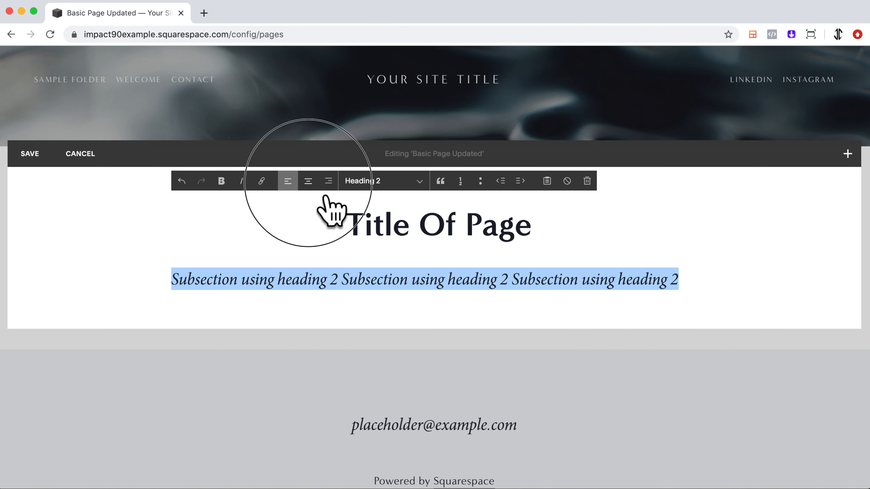
left_click(694, 288)
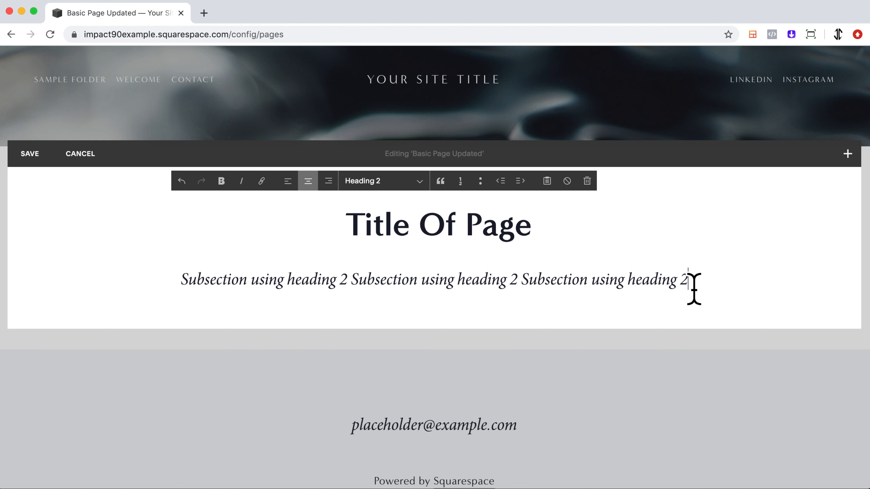
Add a Normal paragraph 'Normal text and body of basic page text.' and paste it twice to repeat it
key("Return")
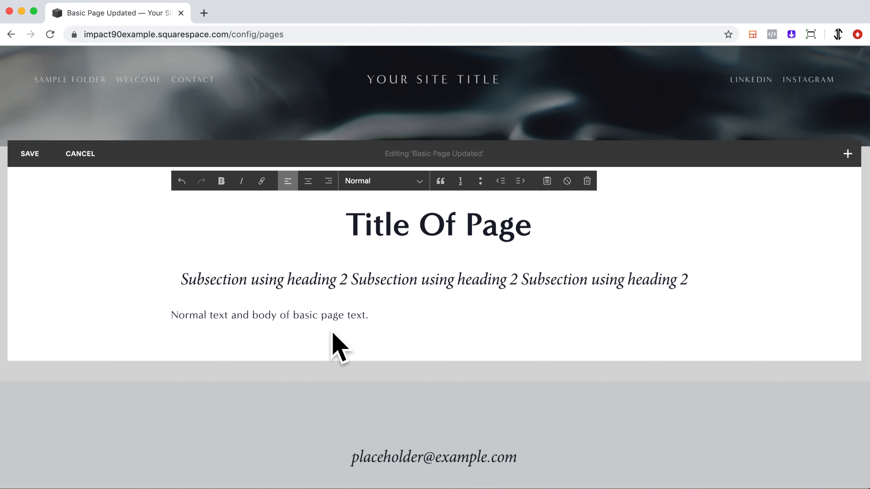
left_click_drag(389, 330, 180, 325)
key("super+c")
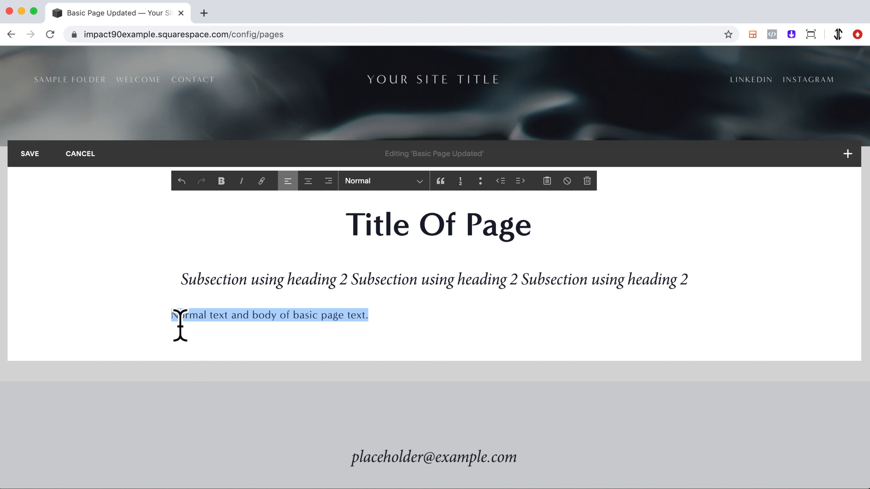
left_click(390, 329)
key("super+v")
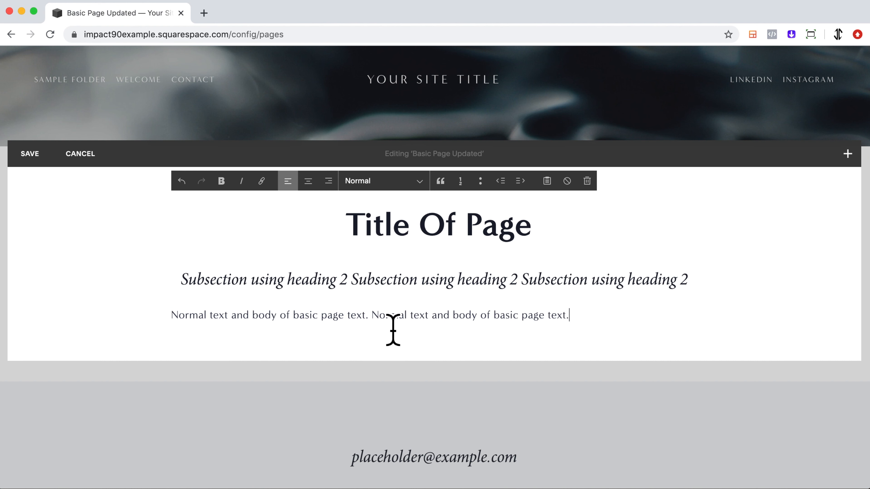
key("super+v")
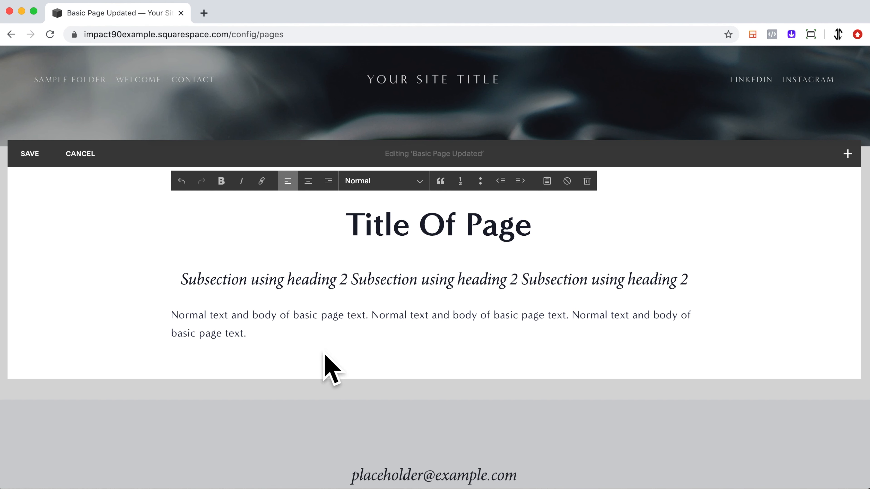
Copy the whole paragraph, paste it three more times, and start a second paragraph with another pasted copy
left_click_drag(272, 348, 177, 328)
key("super+c")
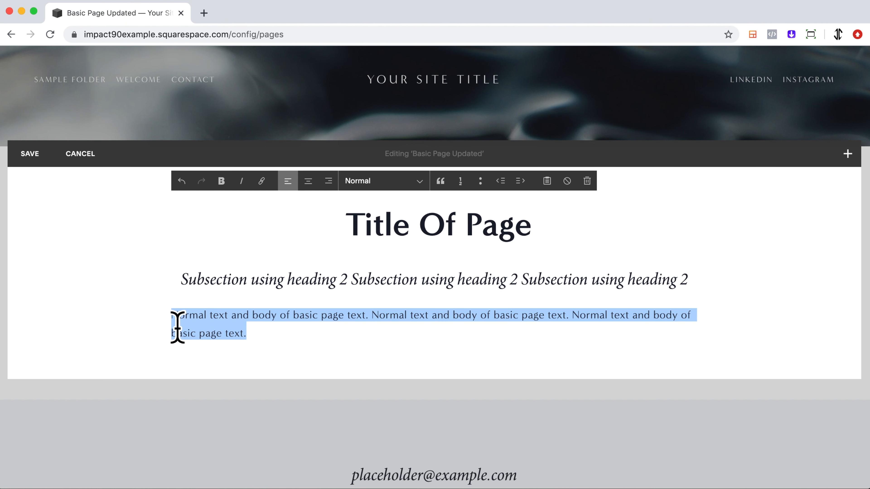
left_click(252, 334)
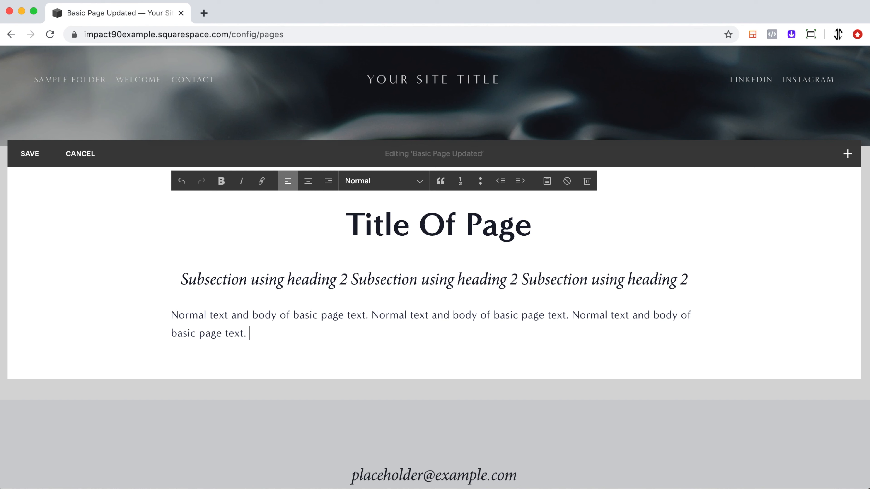
key("super+v")
key("super+v")
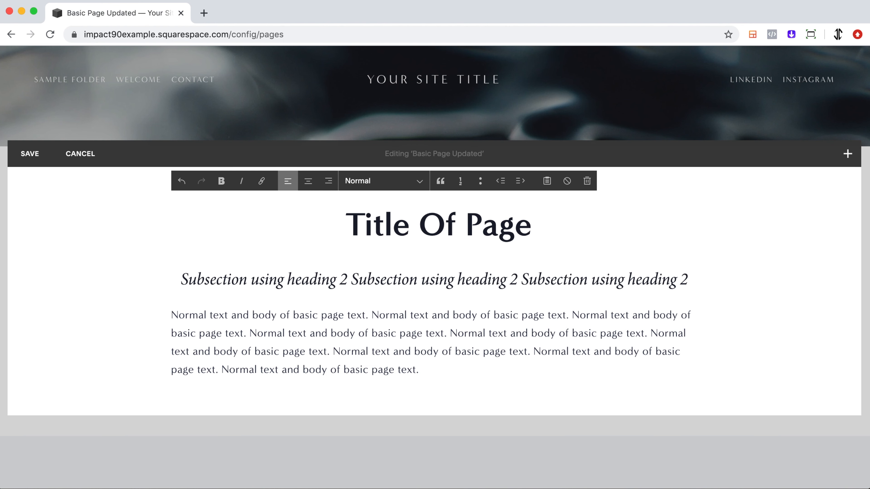
key("super+v")
key("Return")
Paste another copy into the second paragraph, then start a third paragraph filled with several pasted copies of the text
key("super+v")
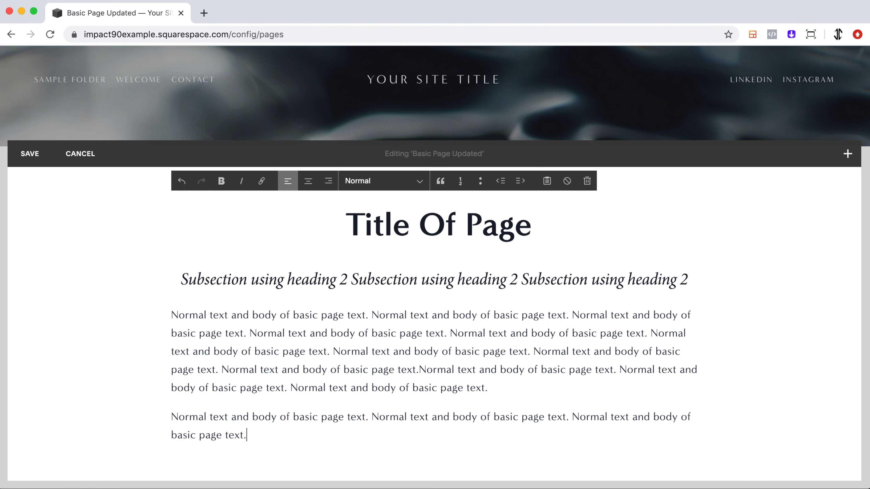
key("super+v")
key("Return")
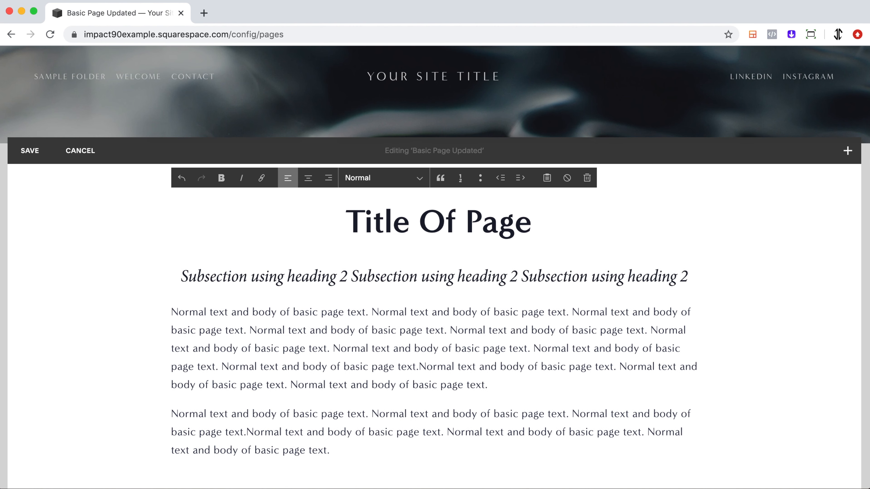
key("super+v")
key("super+v")
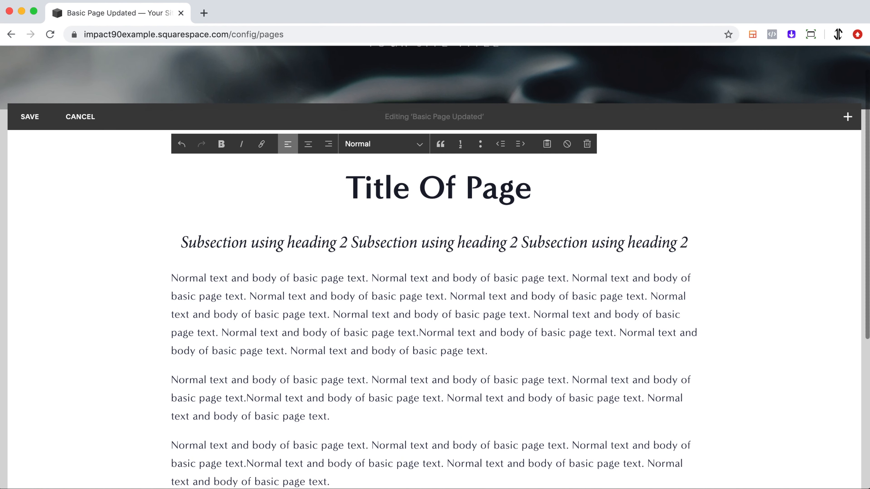
key("super+v")
scroll(494, 350, "down", 3)
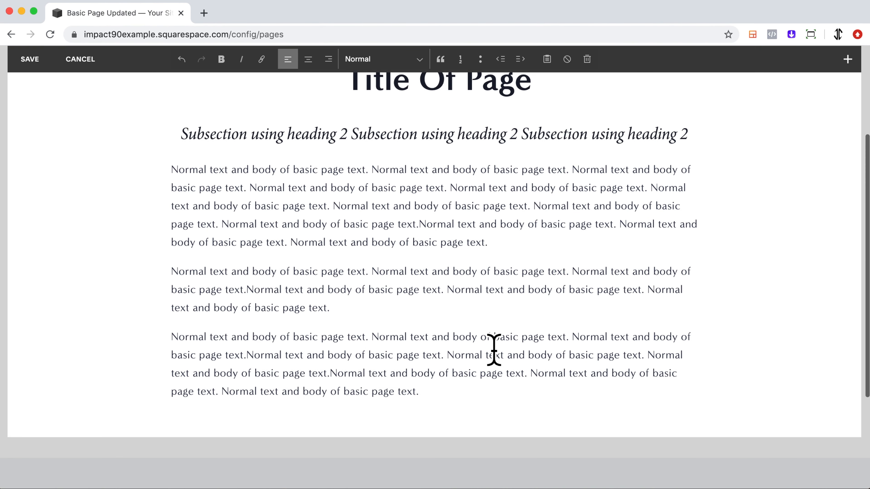
scroll(494, 350, "up", 2)
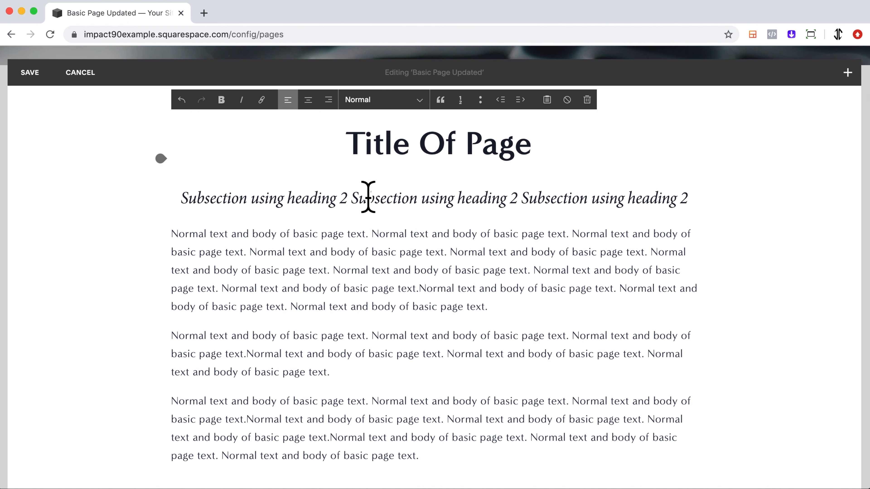
left_click(262, 179)
scroll(435, 229, "down", 3)
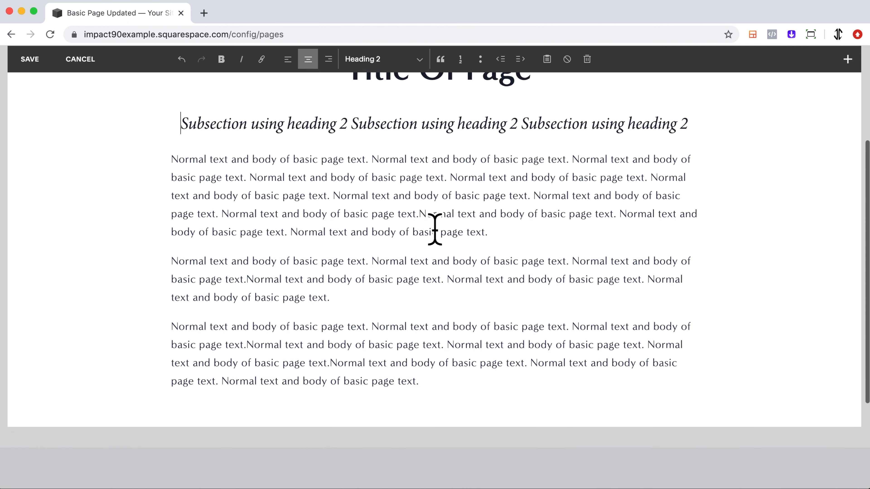
left_click(438, 390)
scroll(140, 399, "down", 3)
scroll(140, 400, "up", 10)
left_click(150, 274)
mouse_move(180, 206)
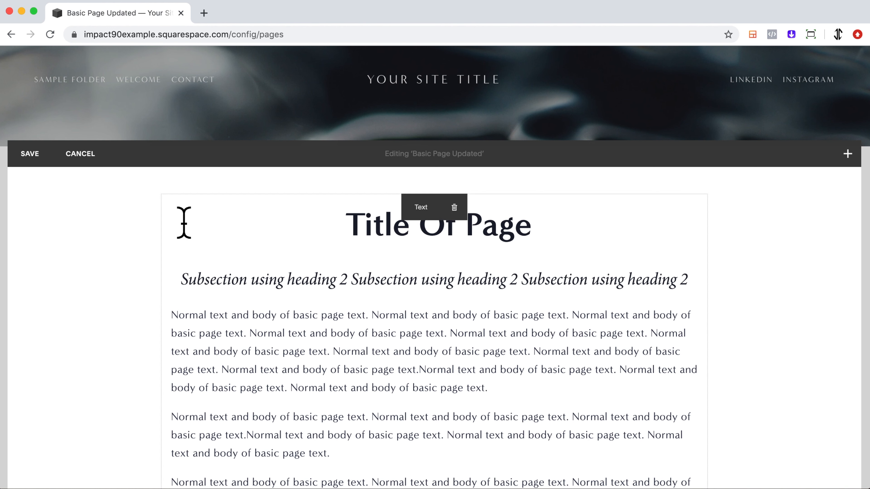
mouse_move(184, 272)
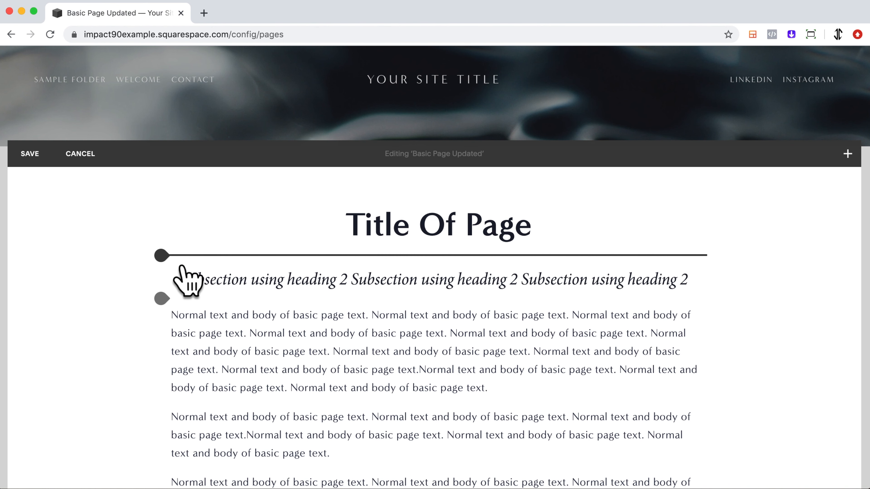
left_click(181, 266)
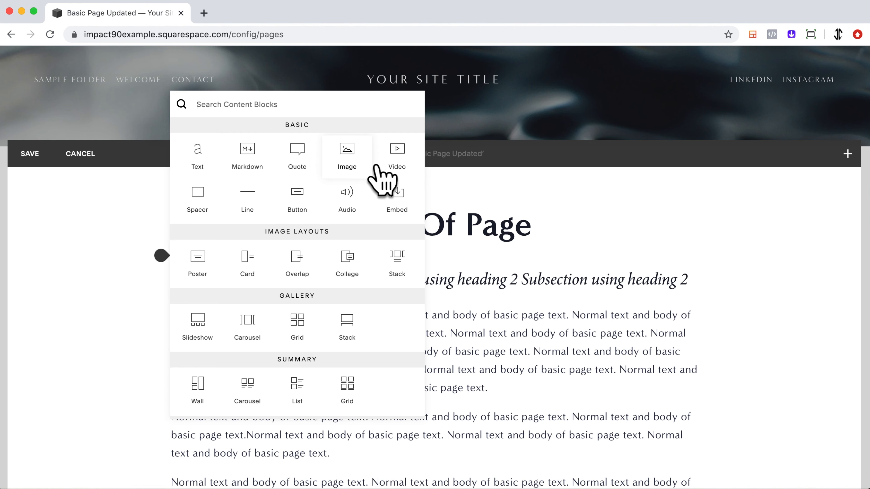
scroll(390, 306, "down", 10)
scroll(373, 295, "down", 5)
scroll(389, 307, "up", 15)
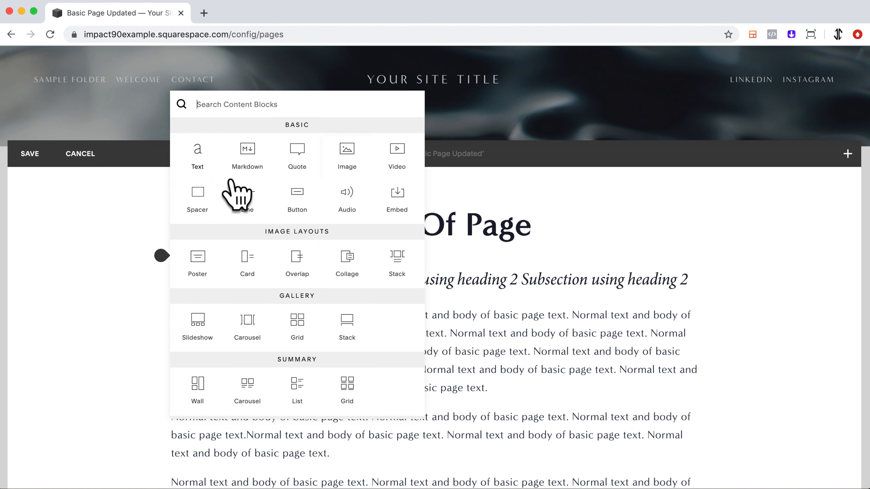
left_click(508, 274)
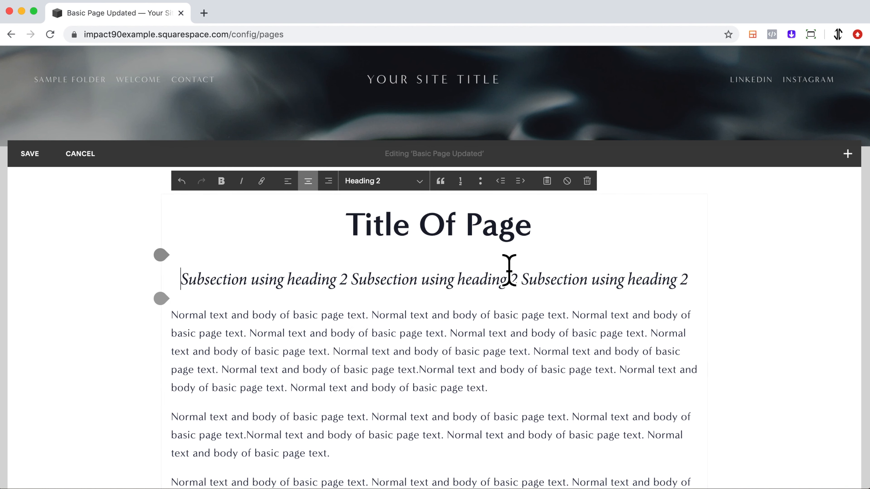
left_click(747, 259)
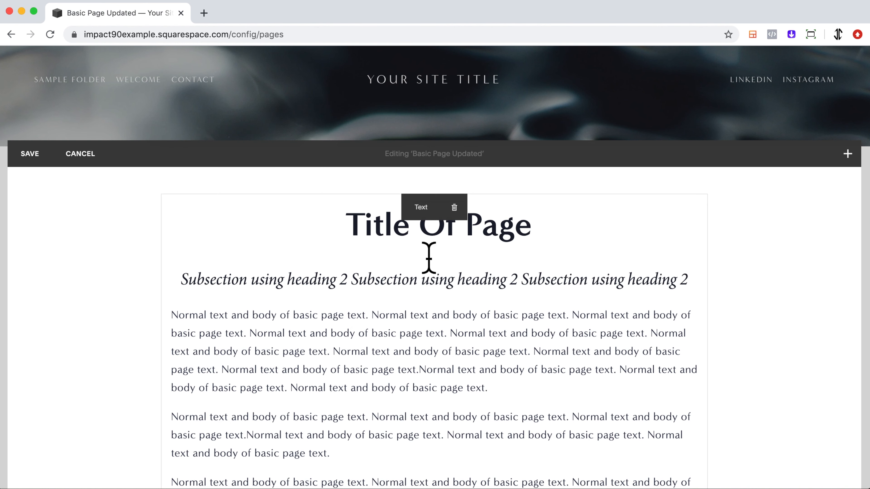
left_click_drag(403, 233, 184, 279)
Insert a Spacer block between the title and the subsection heading, then remove that spacer block
left_click(182, 268)
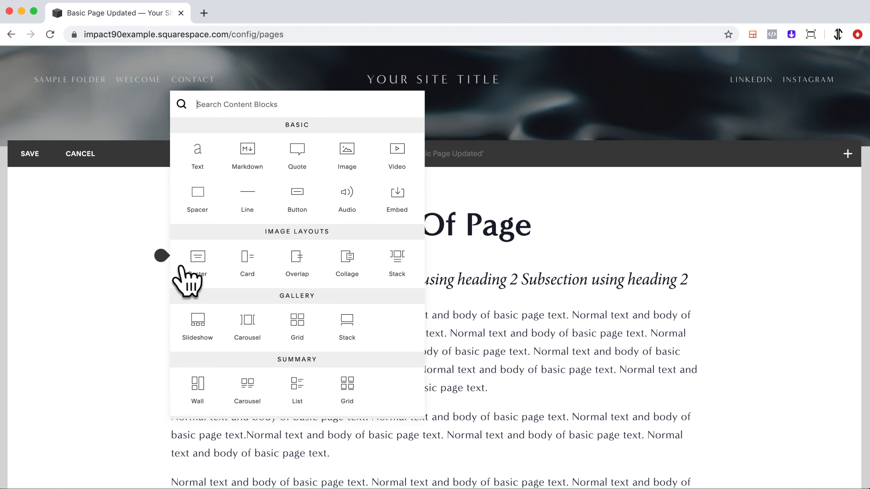
left_click(211, 213)
left_click_drag(454, 317, 450, 292)
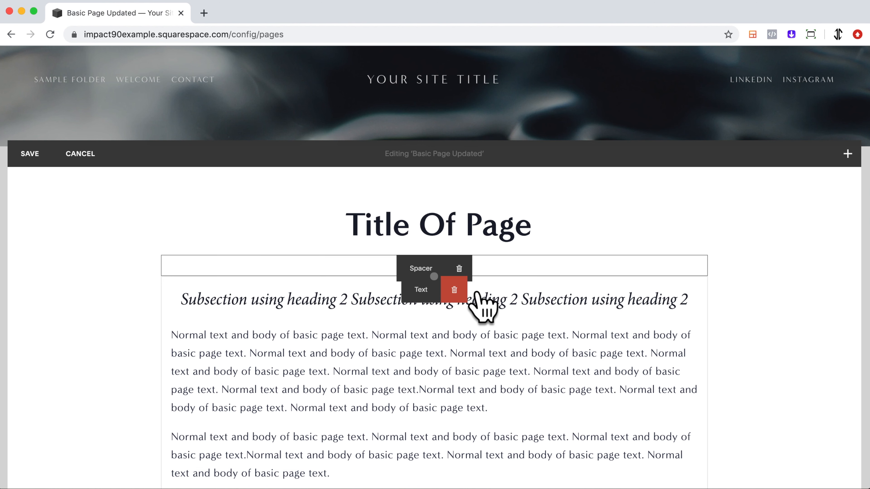
left_click(461, 271)
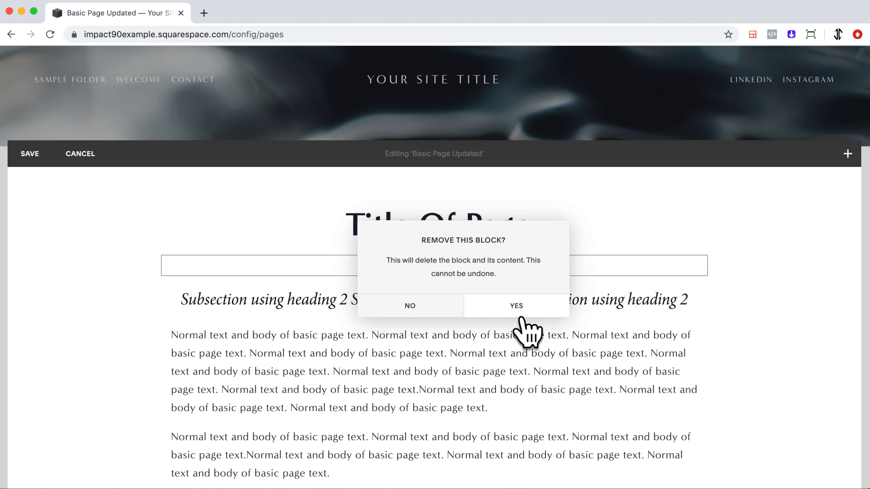
left_click(518, 308)
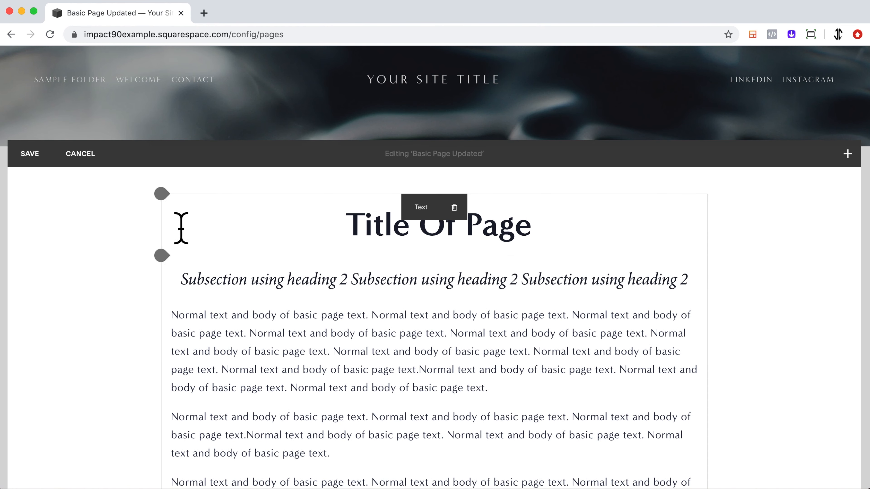
Add an Image block above the title using the free jellyfish photo from the image search
left_click(181, 206)
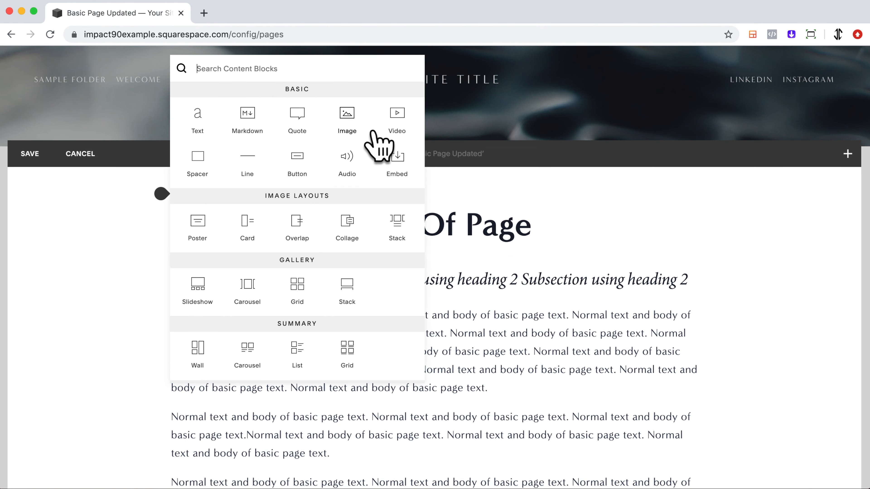
left_click(370, 135)
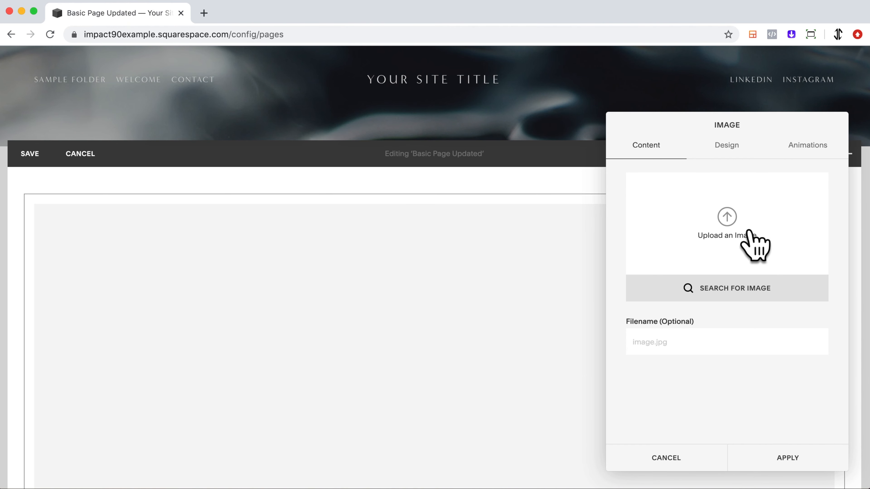
left_click(750, 233)
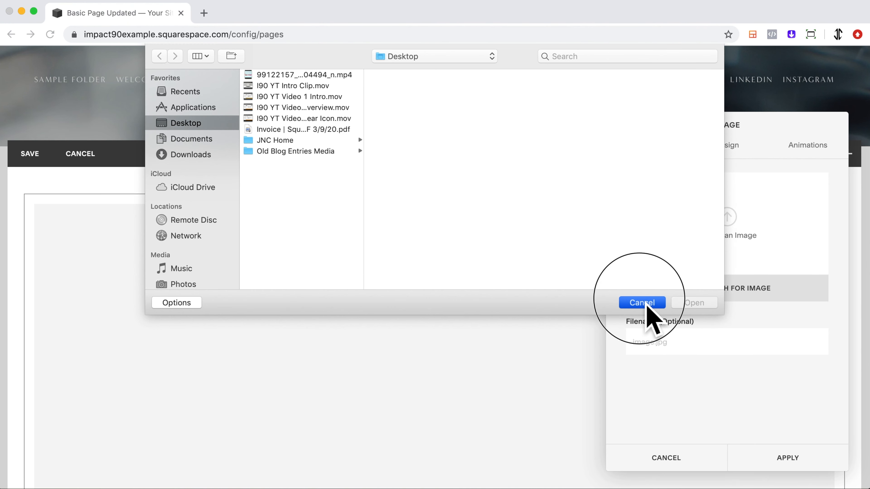
left_click(646, 304)
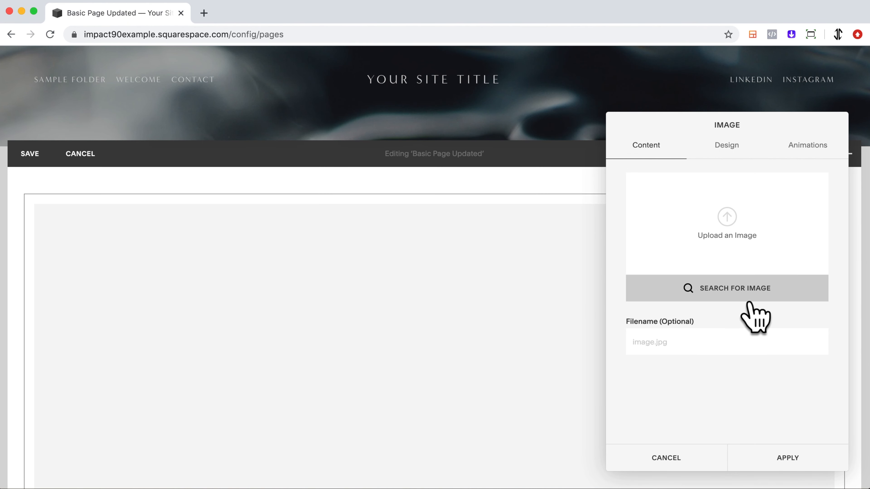
left_click(749, 301)
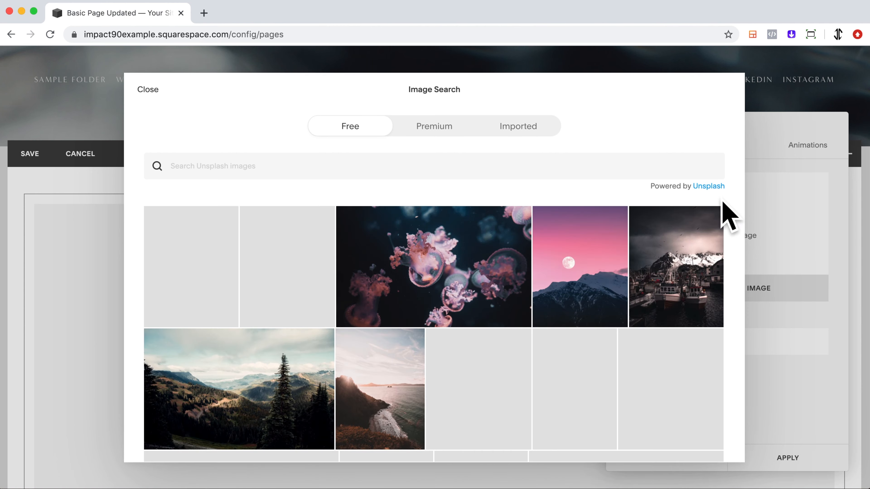
mouse_move(607, 271)
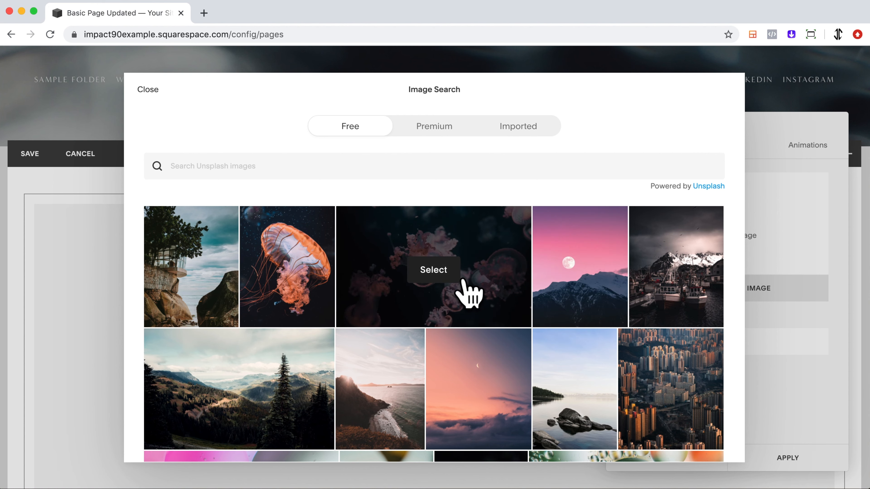
left_click(466, 292)
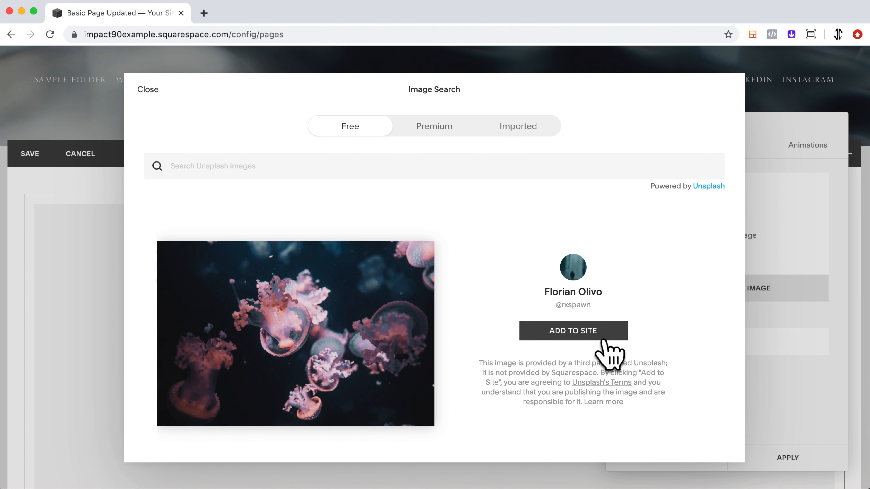
left_click(603, 336)
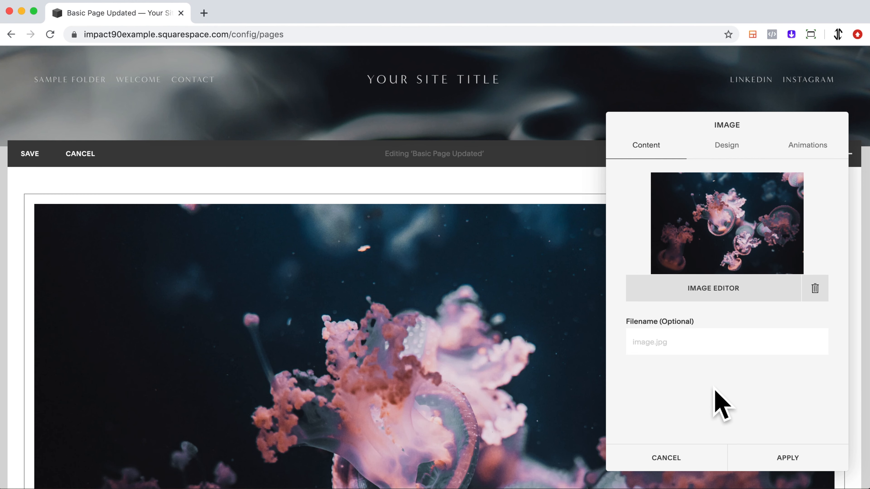
left_click(788, 461)
Scroll through the page to review the new image block above the text
scroll(555, 386, "down", 3)
scroll(555, 385, "down", 3)
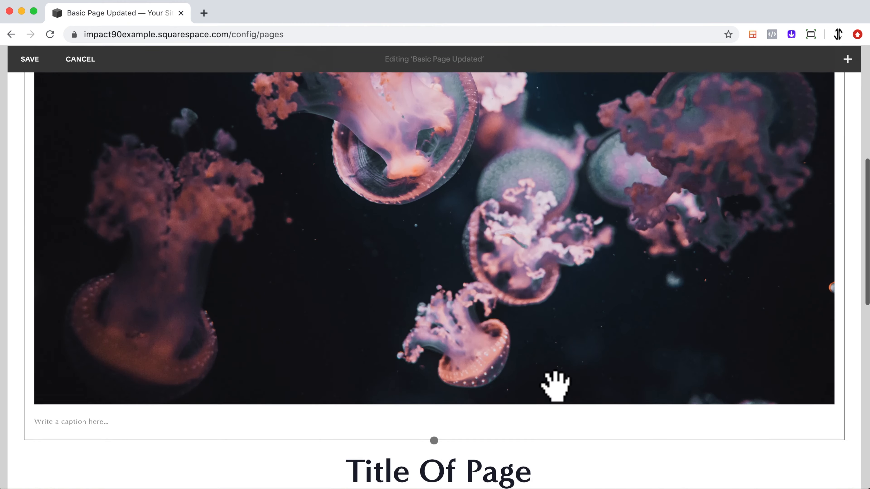
scroll(553, 385, "up", 8)
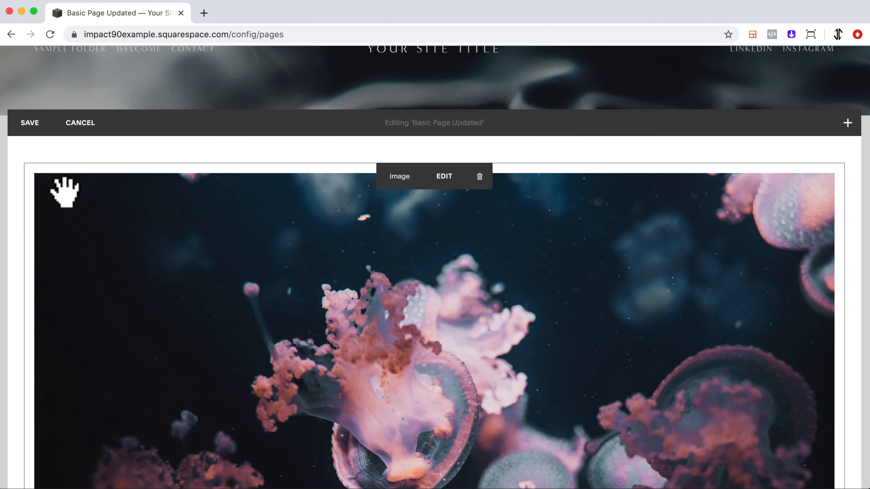
scroll(408, 324, "down", 10)
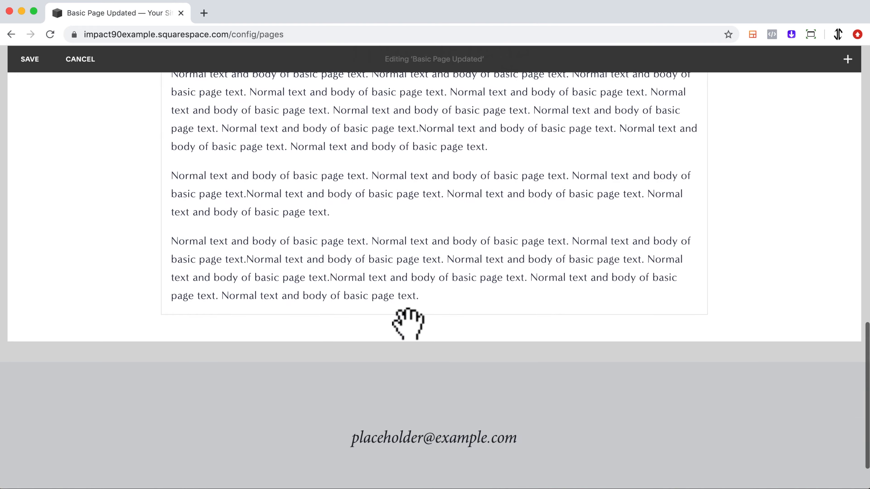
scroll(406, 325, "up", 6)
scroll(403, 326, "up", 10)
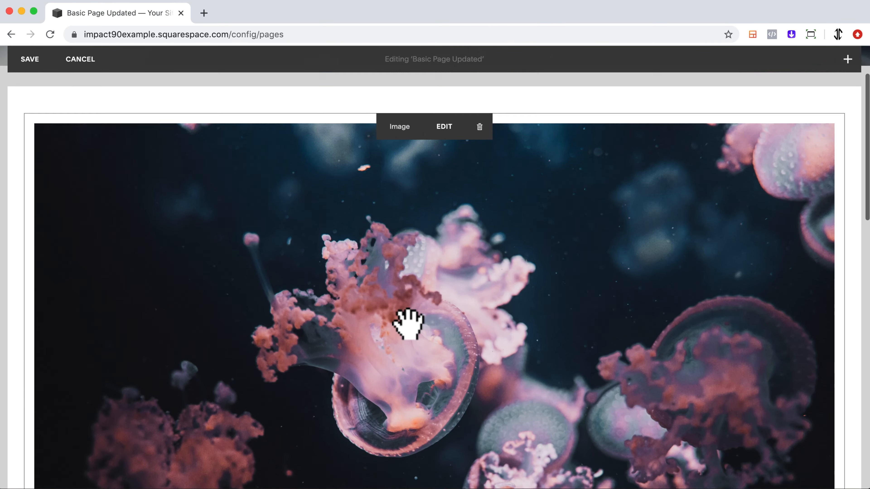
scroll(407, 324, "down", 6)
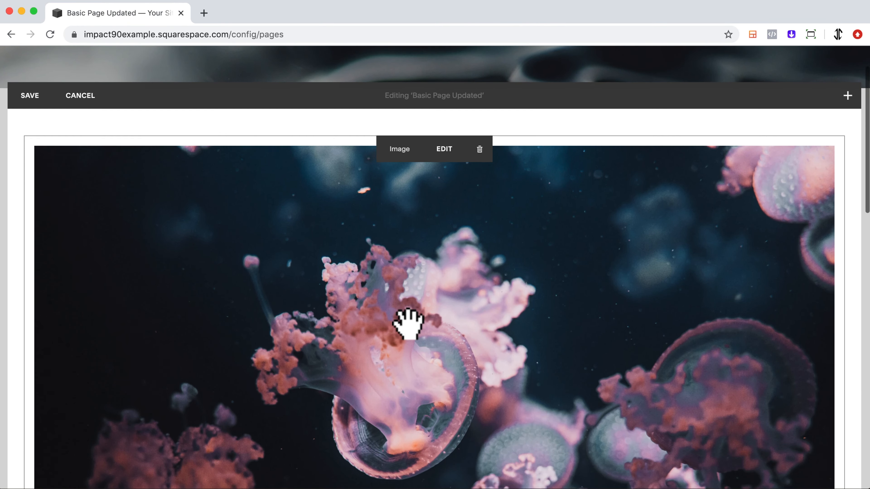
scroll(408, 324, "down", 7)
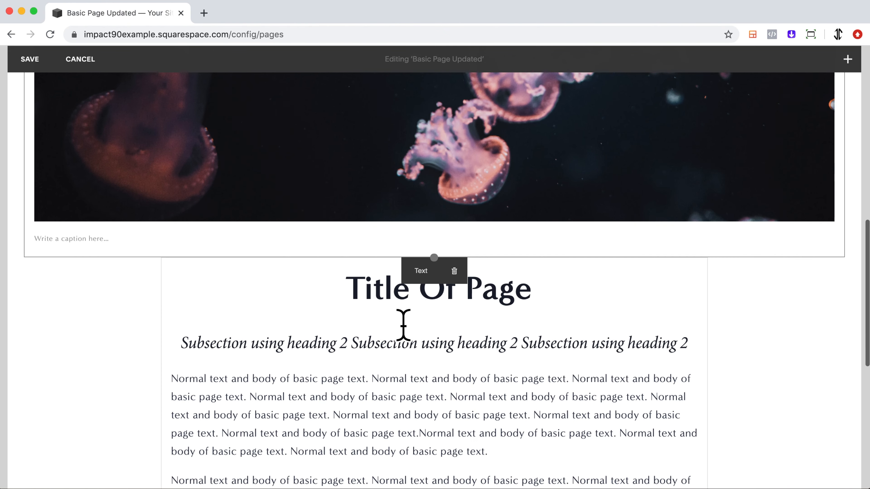
Insert a Spacer block between the image and the title
left_click(186, 287)
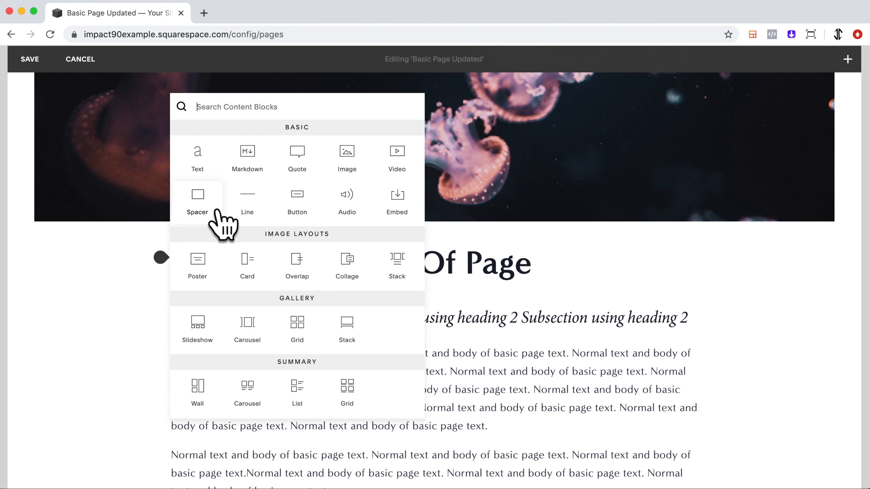
left_click(217, 210)
left_click_drag(257, 256, 438, 365)
left_click_drag(369, 328, 336, 243)
left_click_drag(445, 276, 445, 256)
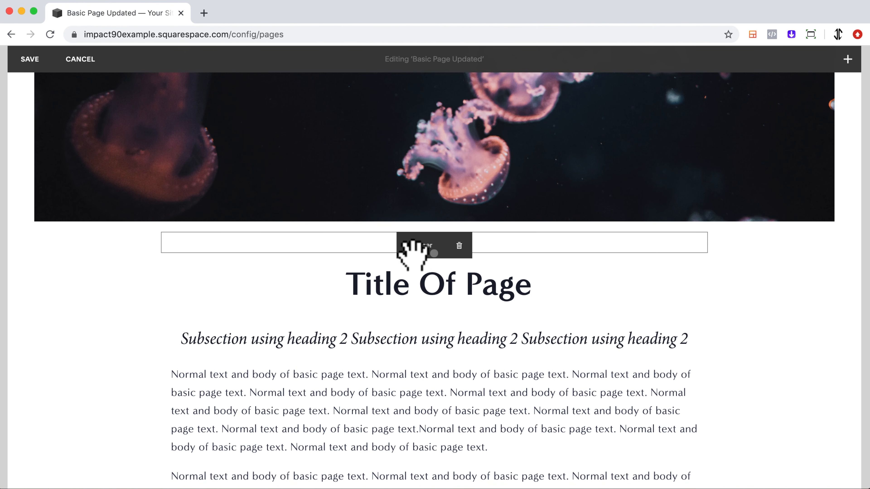
Move the spacer block beside the image so they sit side by side in one row
left_click(460, 246)
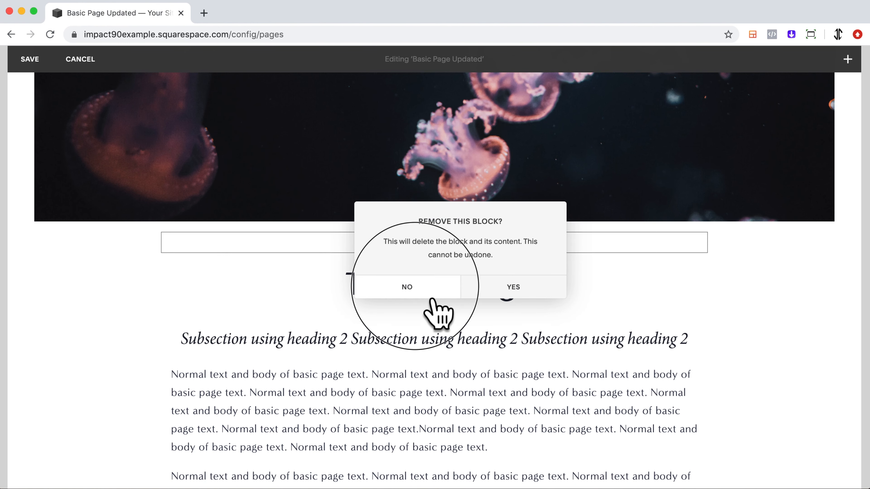
left_click(429, 292)
left_click_drag(333, 239, 854, 237)
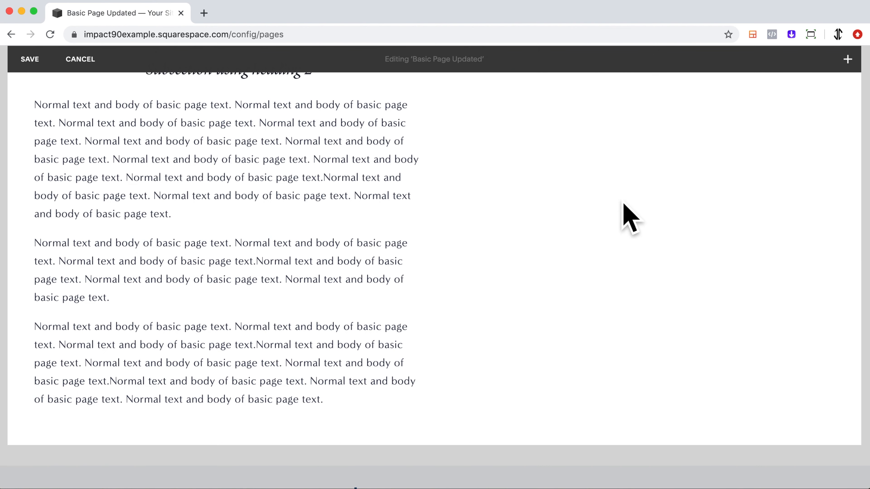
scroll(612, 220, "up", 10)
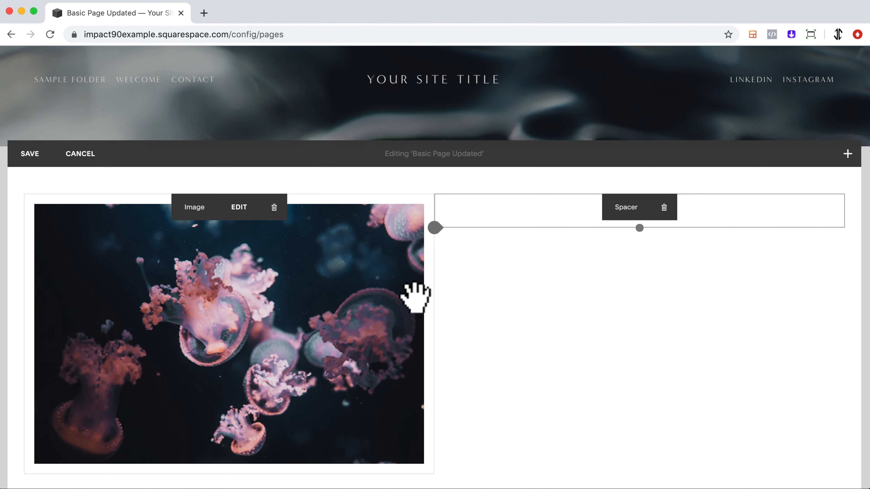
scroll(411, 284, "down", 4)
scroll(546, 233, "up", 3)
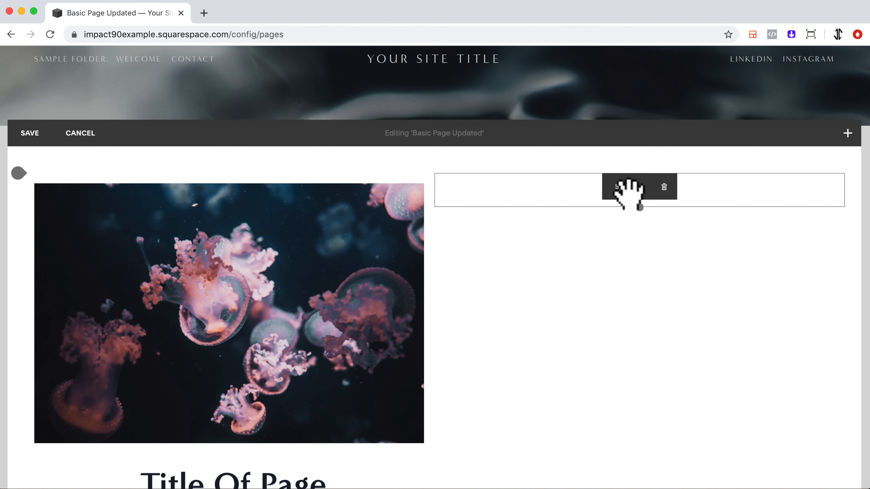
Widen the image column and narrow the spacer into a slim column beside it
left_click_drag(586, 199, 330, 277)
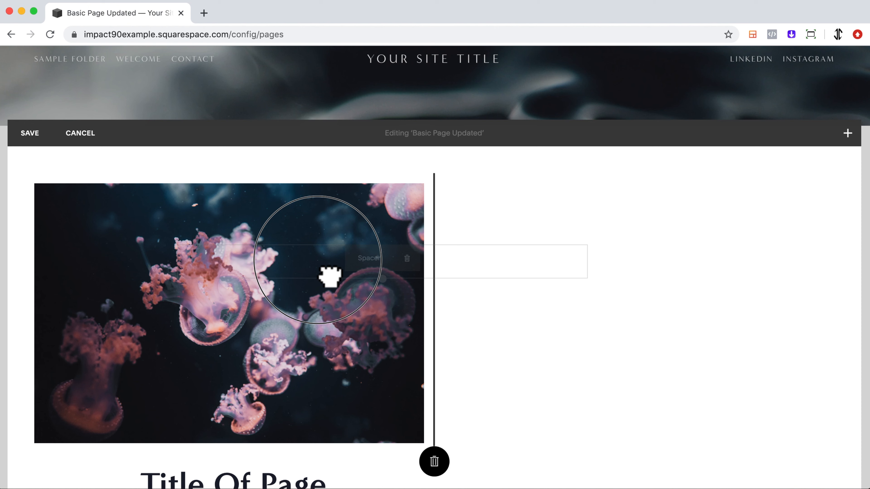
left_click_drag(331, 277, 326, 270)
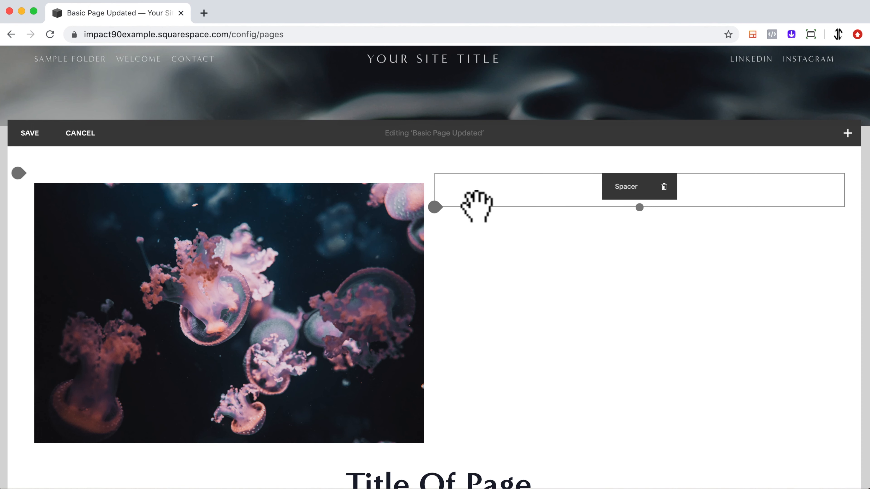
scroll(413, 334, "down", 5)
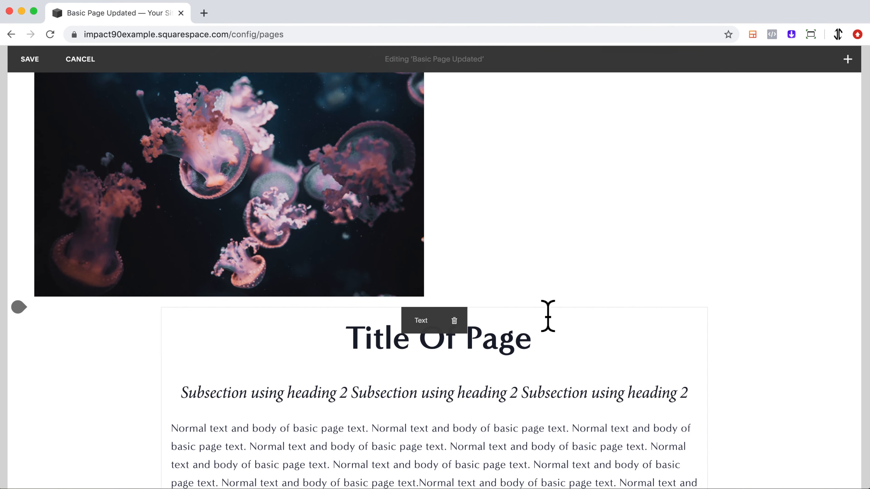
scroll(751, 350, "down", 4)
scroll(750, 349, "down", 5)
scroll(748, 350, "up", 15)
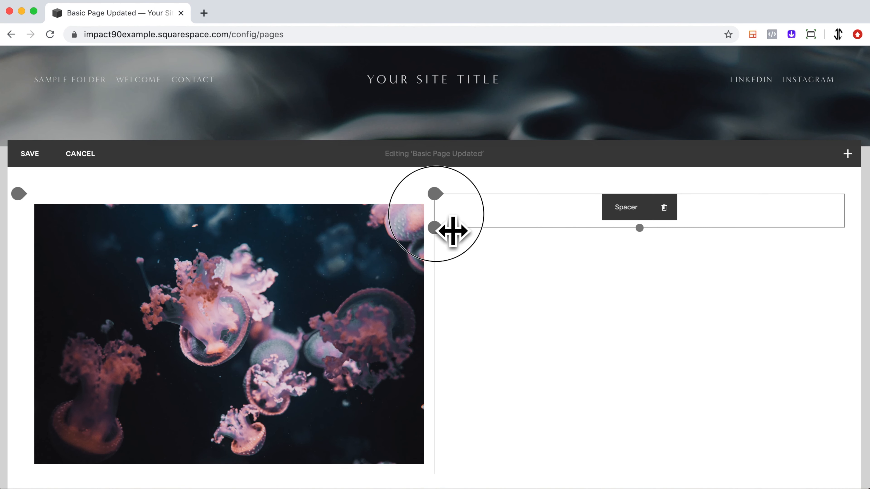
left_click_drag(453, 231, 801, 249)
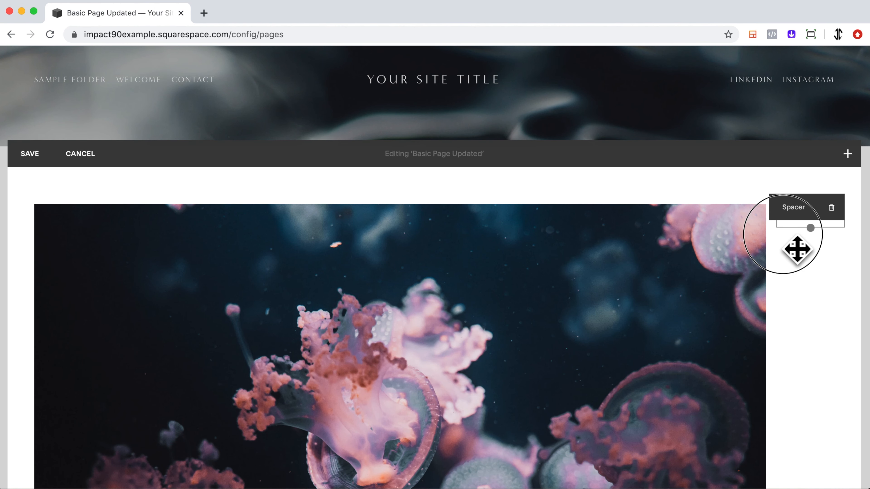
mouse_move(784, 228)
left_mouse_down()
mouse_move(741, 227)
mouse_move(789, 227)
left_mouse_up()
left_click_drag(522, 229, 711, 237)
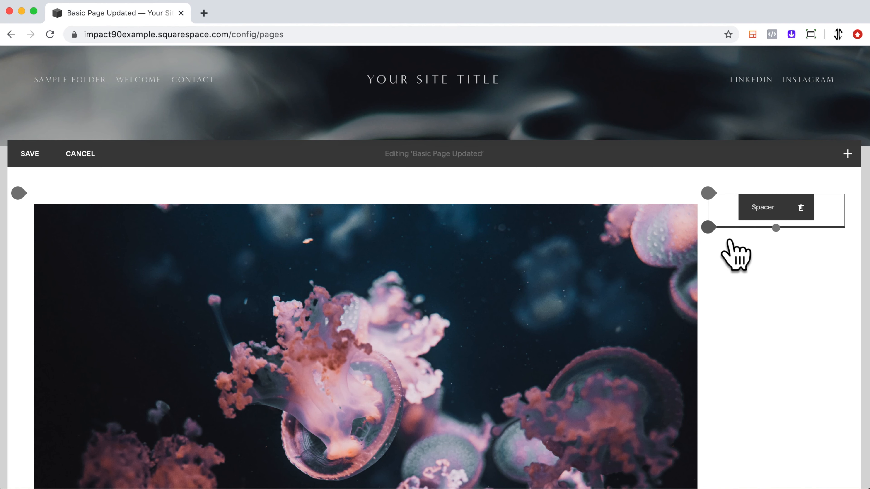
Move the spacer block to the left of the image and resize both edges so the image sits centered
left_click(718, 233)
left_click(655, 183)
left_click_drag(719, 257, 97, 373)
scroll(60, 254, "down", 7)
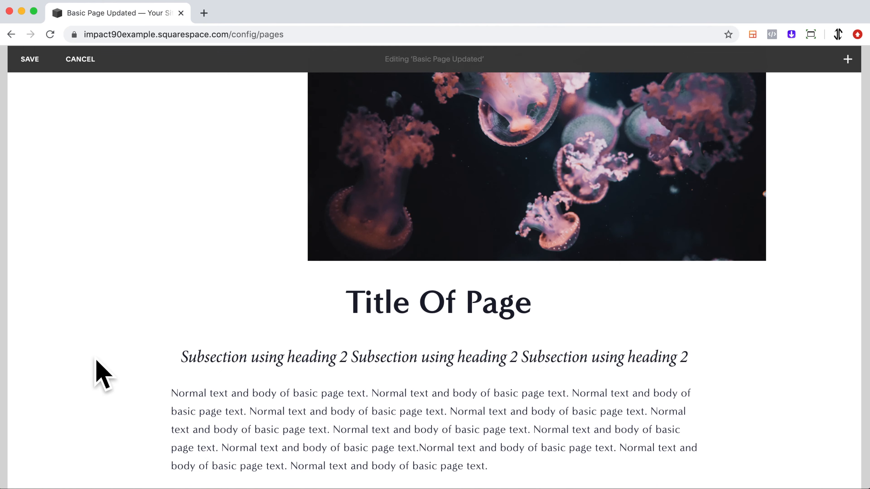
scroll(338, 255, "up", 8)
left_click_drag(298, 216, 173, 208)
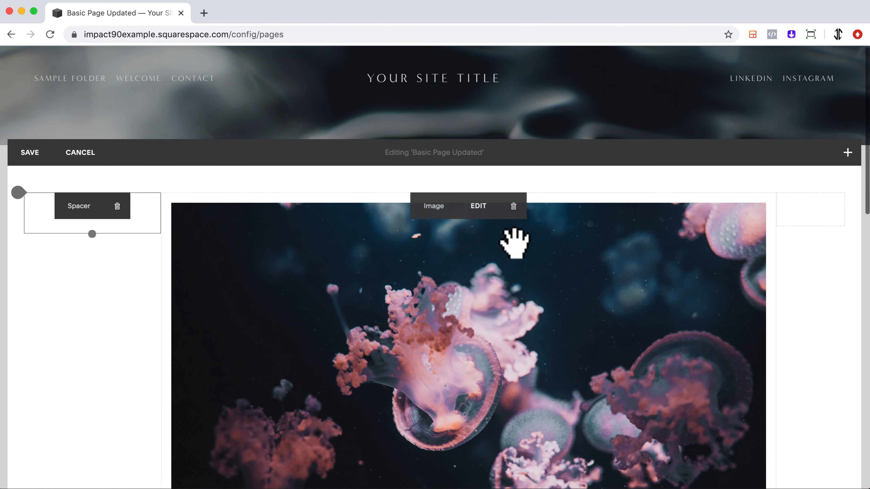
left_click_drag(785, 226, 726, 224)
Scroll through the edited page layout and save the changes
scroll(747, 291, "down", 15)
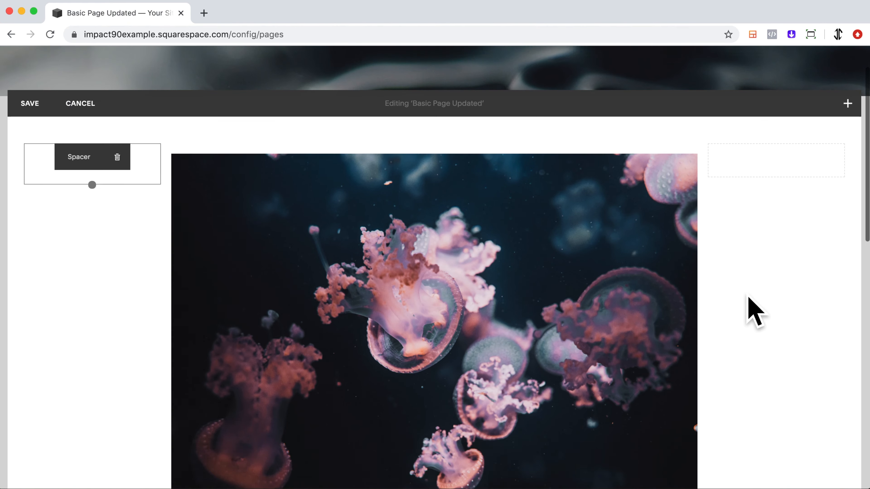
scroll(755, 311, "down", 3)
scroll(755, 312, "up", 15)
scroll(749, 300, "up", 3)
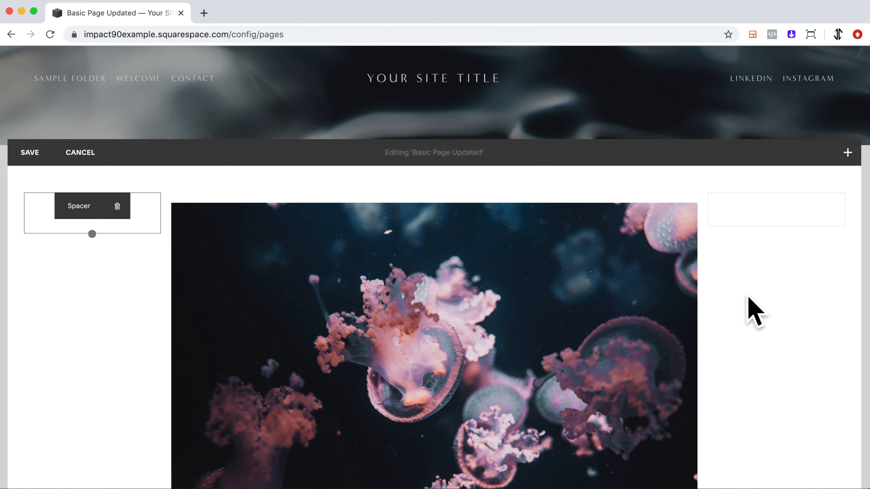
scroll(754, 310, "down", 3)
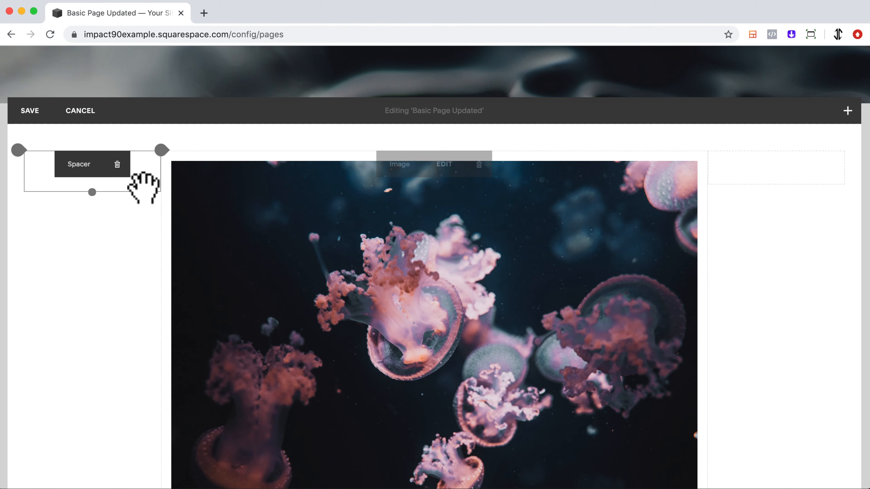
scroll(330, 256, "down", 10)
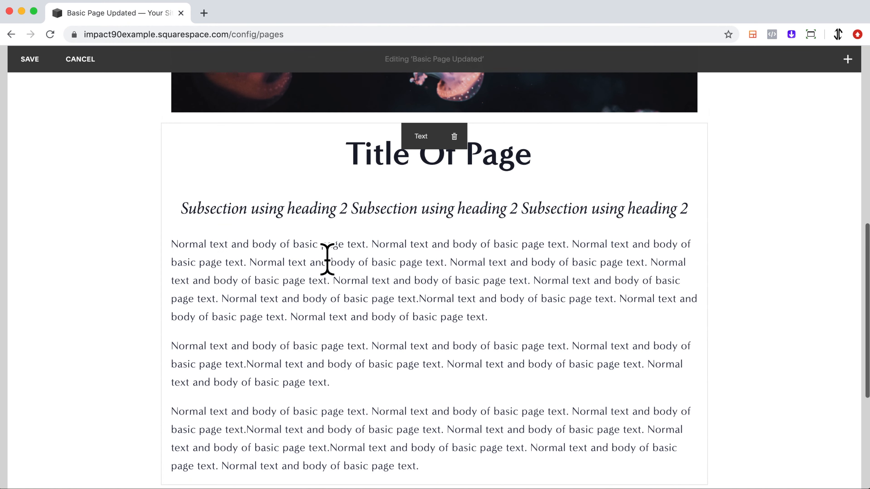
scroll(570, 296, "down", 3)
left_click(38, 65)
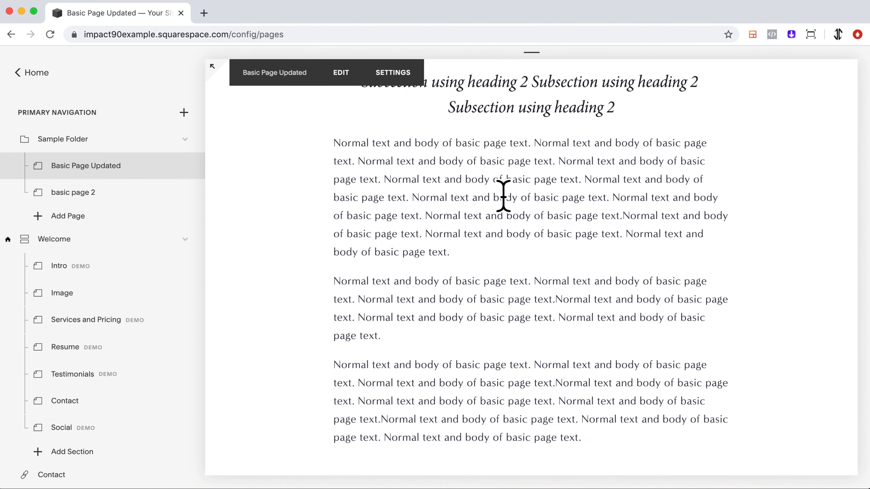
Preview the saved page in full-screen view and scroll through its content
scroll(503, 197, "up", 4)
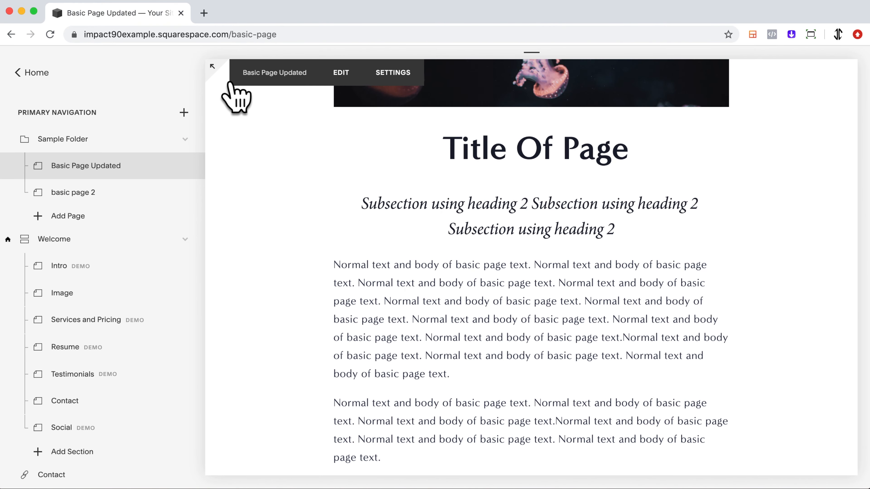
left_click(216, 70)
scroll(523, 166, "up", 11)
scroll(521, 165, "down", 2)
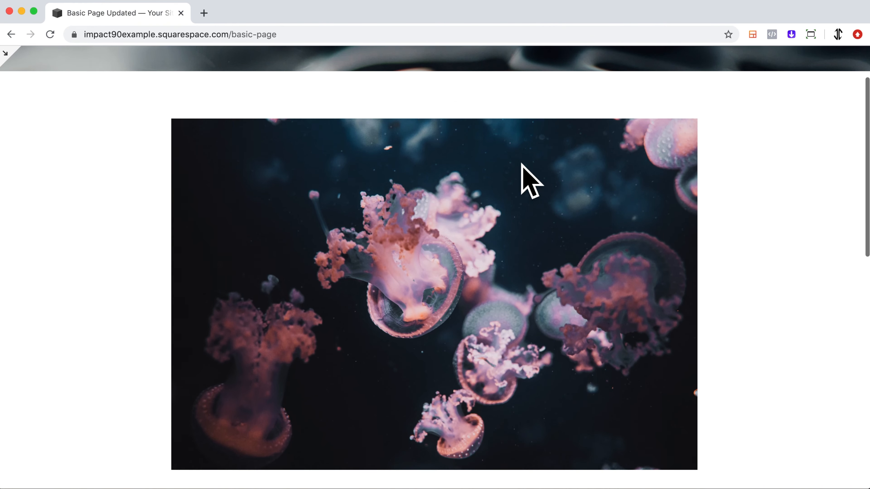
scroll(521, 164, "down", 3)
scroll(520, 170, "up", 5)
scroll(521, 169, "down", 15)
scroll(522, 173, "down", 1)
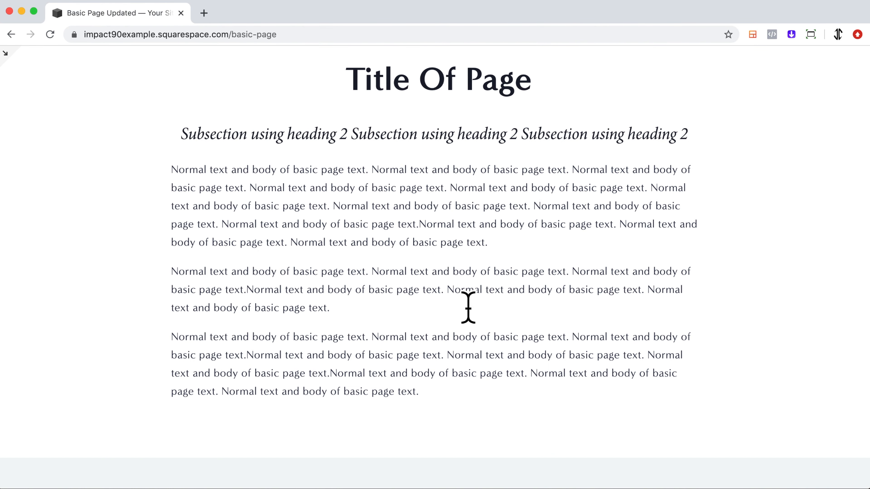
scroll(469, 307, "up", 12)
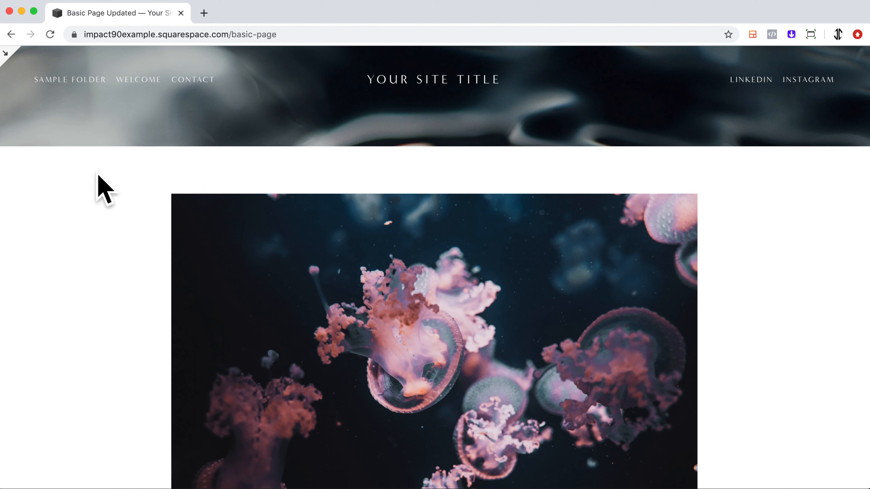
Preview the page in mobile device view, scroll through it, and return to desktop view
left_click(20, 65)
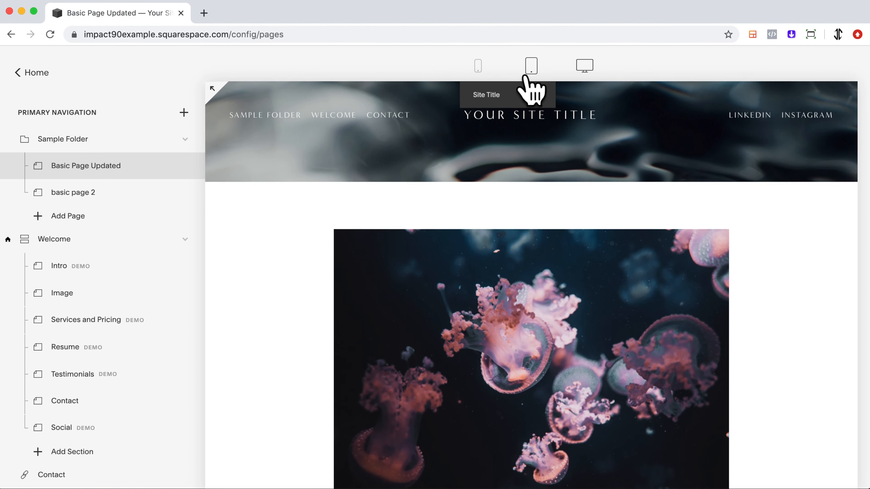
left_click(478, 65)
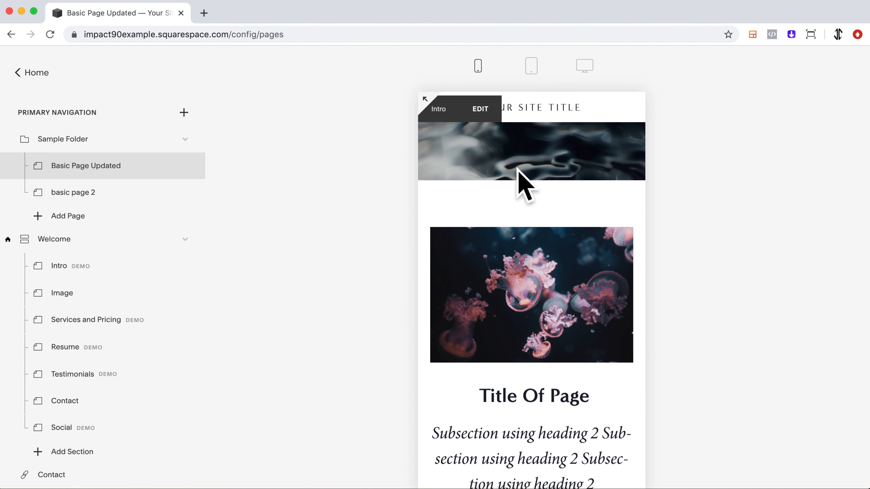
scroll(616, 212, "down", 6)
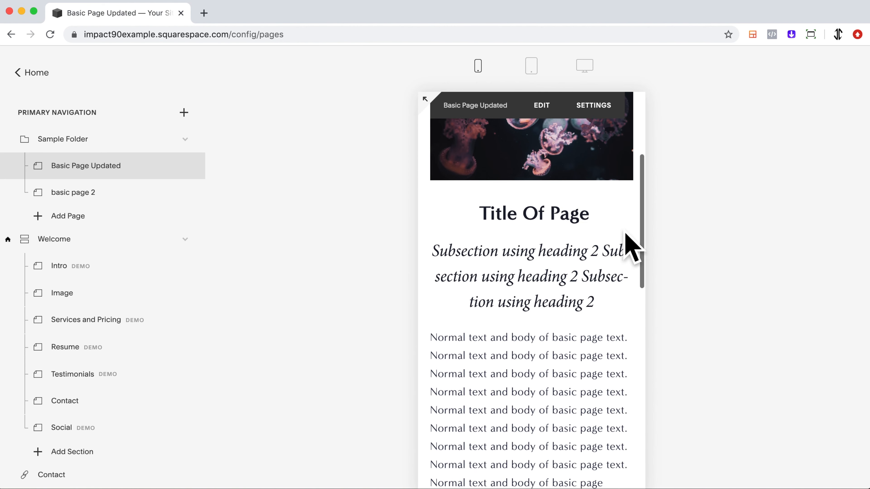
scroll(631, 245, "up", 1)
scroll(631, 246, "down", 3)
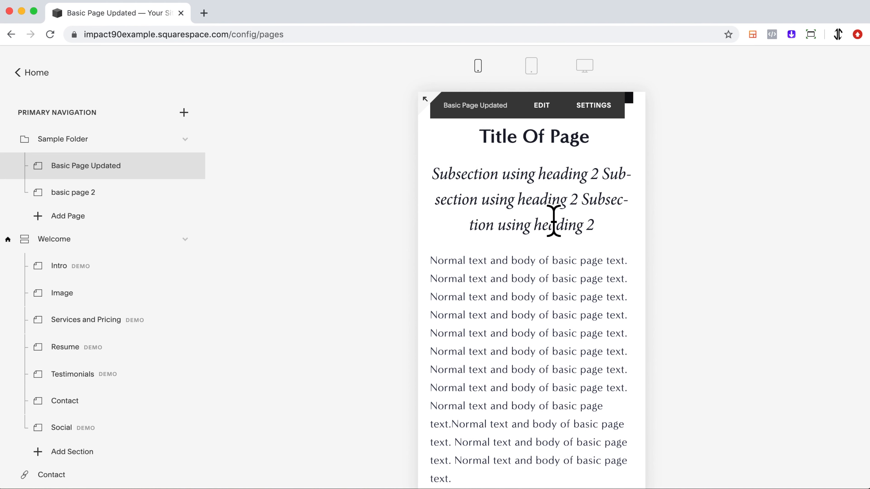
scroll(545, 237, "down", 3)
scroll(575, 177, "down", 7)
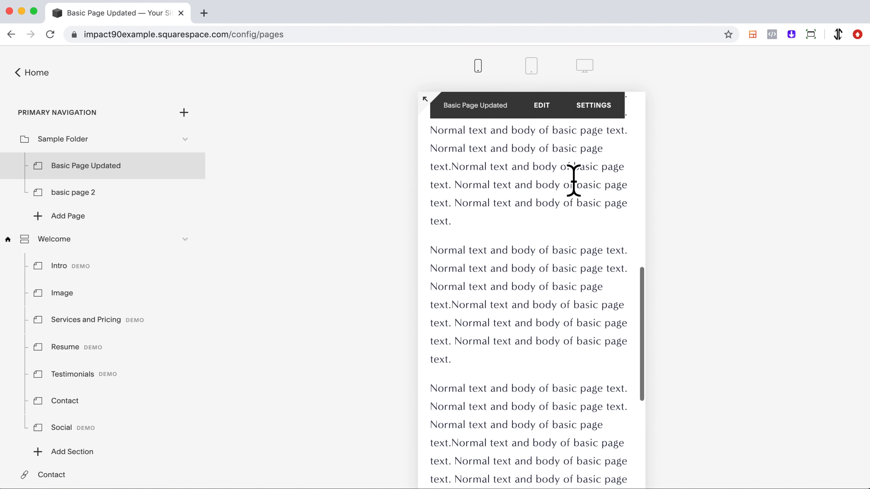
scroll(576, 176, "up", 6)
scroll(580, 189, "up", 5)
left_click(586, 67)
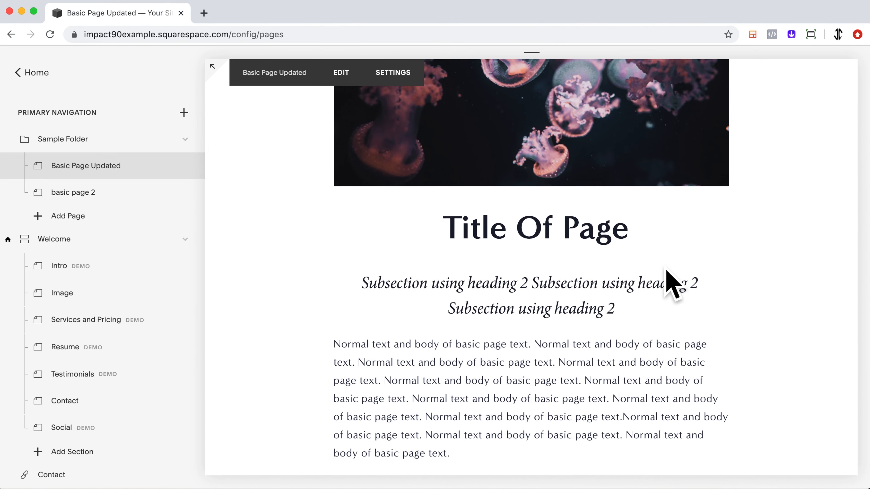
Open the full-screen preview of the page again and return to the site editor view
left_click(223, 74)
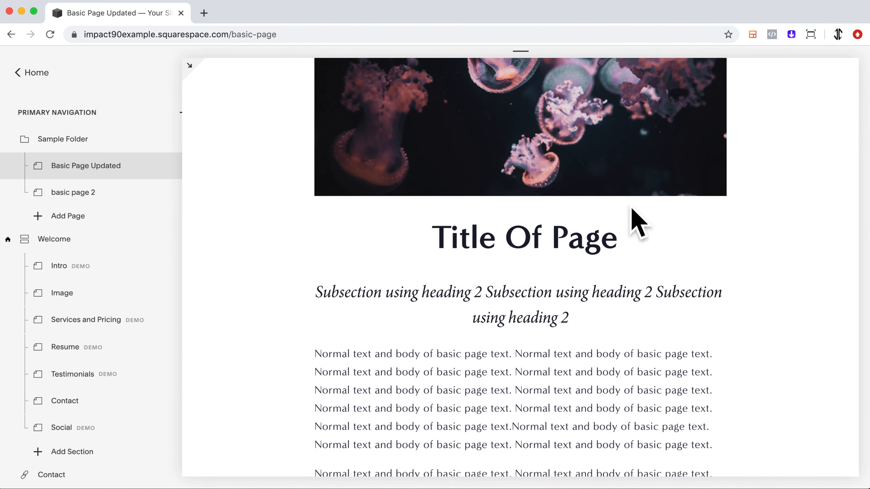
scroll(644, 214, "up", 5)
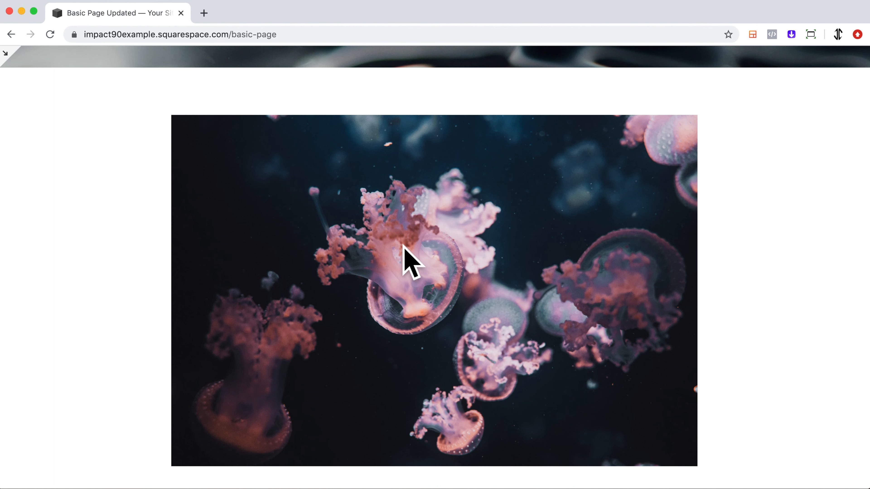
left_click(19, 66)
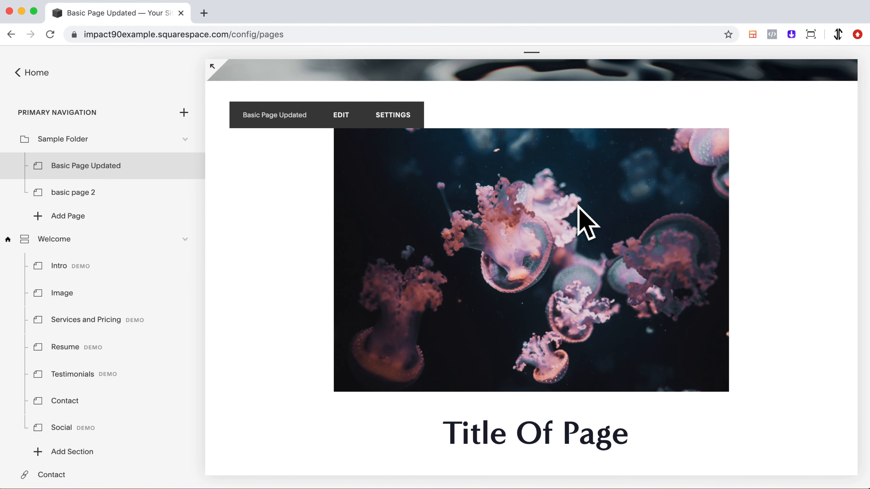
scroll(578, 206, "up", 3)
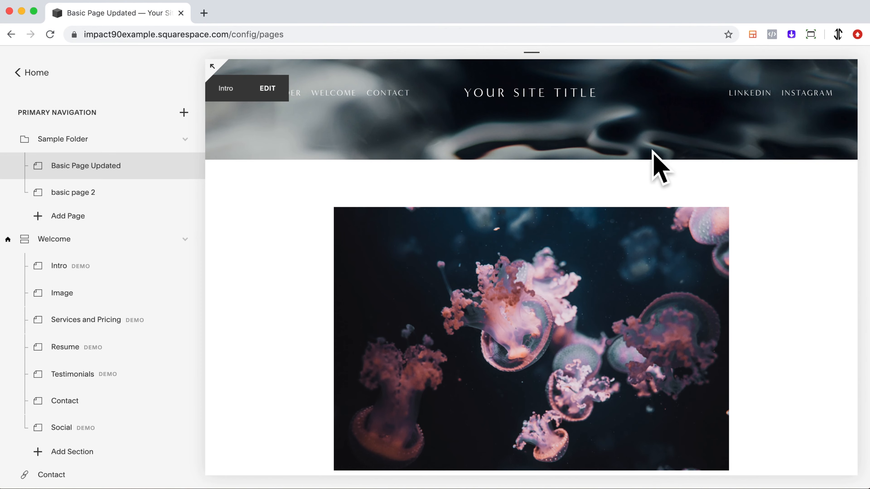